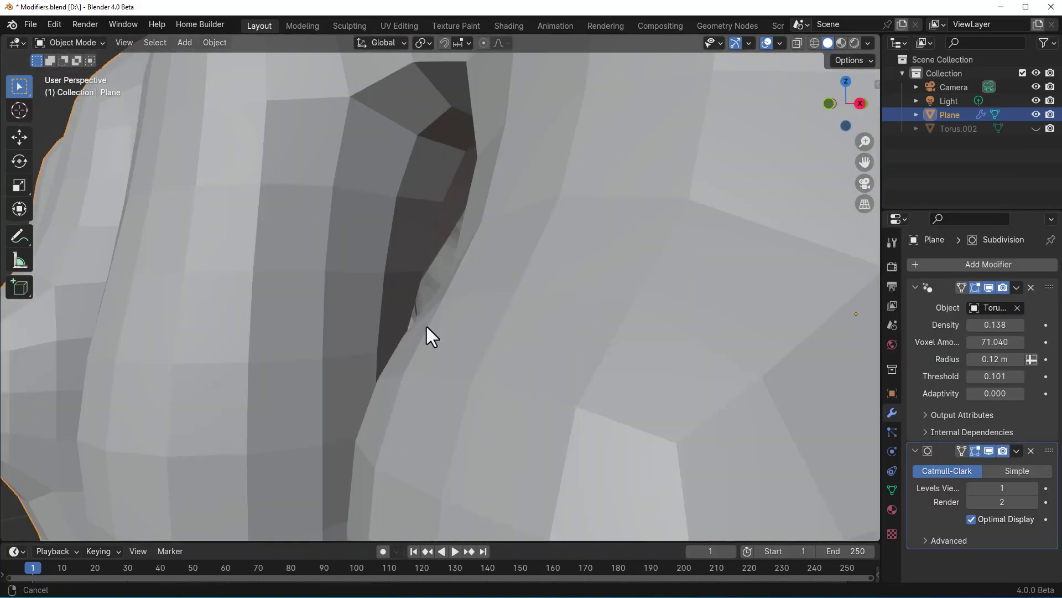
- Remove the Subdivision modifier and raise the voxel Threshold to 0.131
scroll(600, 352, "down", 3)
left_click(1031, 451)
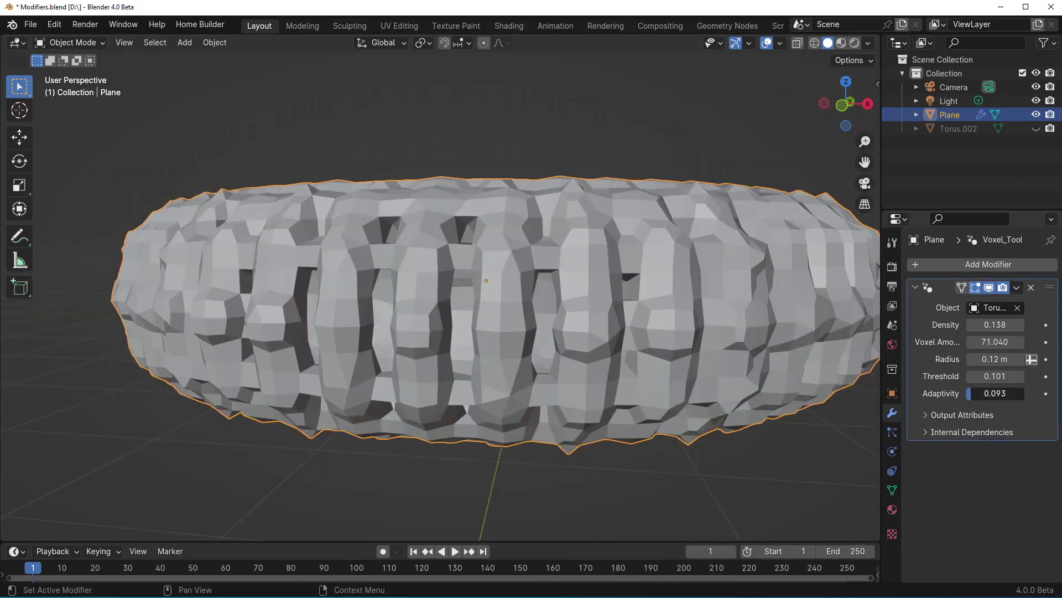
left_click_drag(995, 376, 1003, 376)
- Deselect the plane and turn on Cavity in the viewport shading to view the torus
scroll(474, 284, "down", 3)
mouse_move(474, 284)
middle_mouse_down()
mouse_move(510, 372)
mouse_move(550, 313)
mouse_move(410, 332)
mouse_move(426, 299)
mouse_move(527, 301)
mouse_move(543, 335)
middle_mouse_up()
scroll(550, 313, "down", 3)
key("alt+a")
scroll(426, 299, "up", 3)
scroll(527, 301, "up", 2)
left_click(868, 42)
left_click(918, 382)
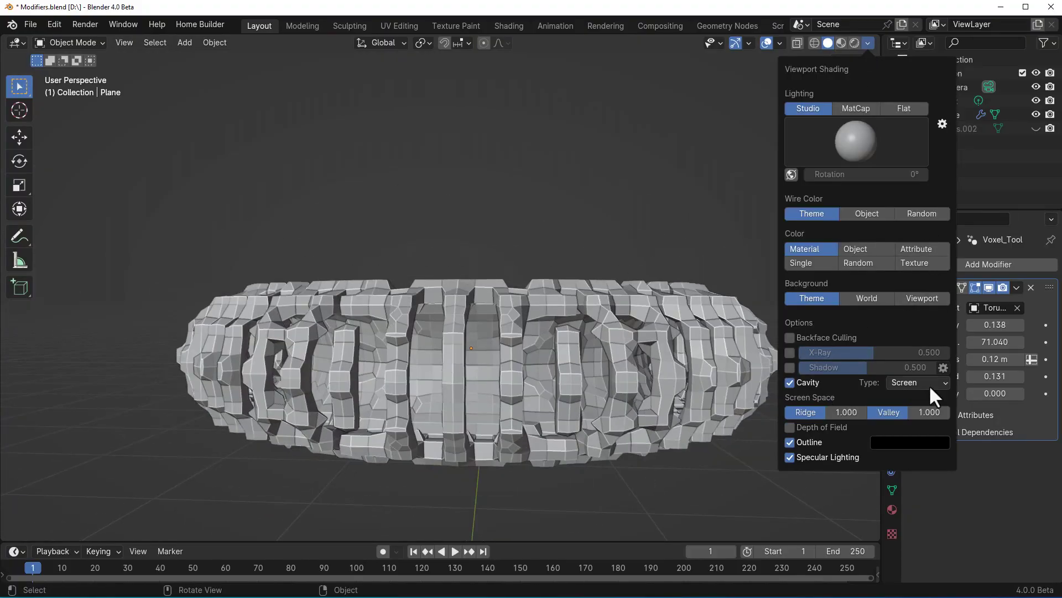
middle_click_drag(918, 387, 640, 273)
scroll(640, 273, "down", 3)
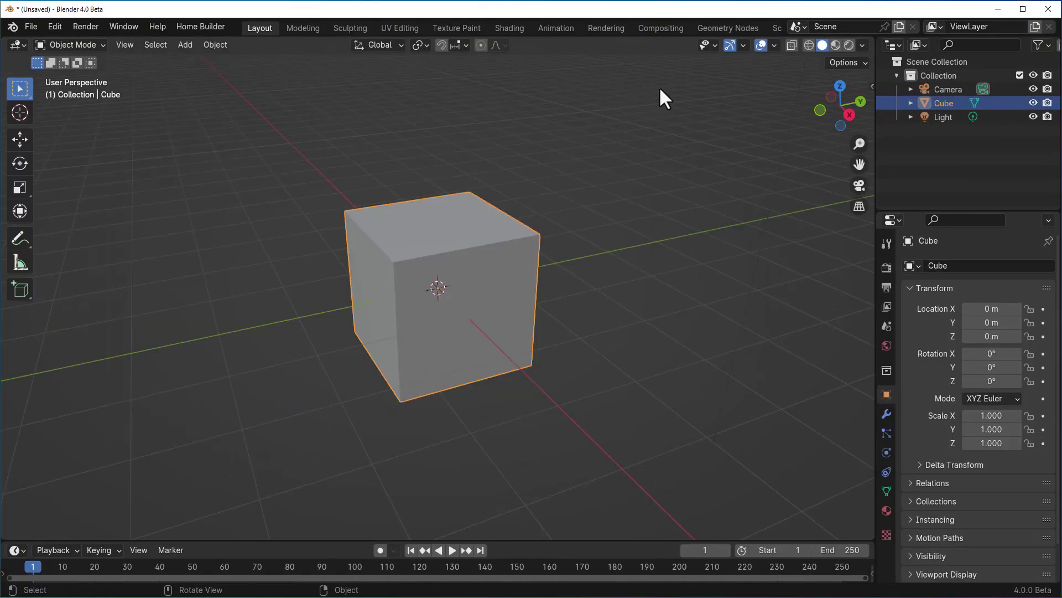
- In the Geometry Nodes workspace, switch the editor to Tool and create a new node group
left_click(717, 29)
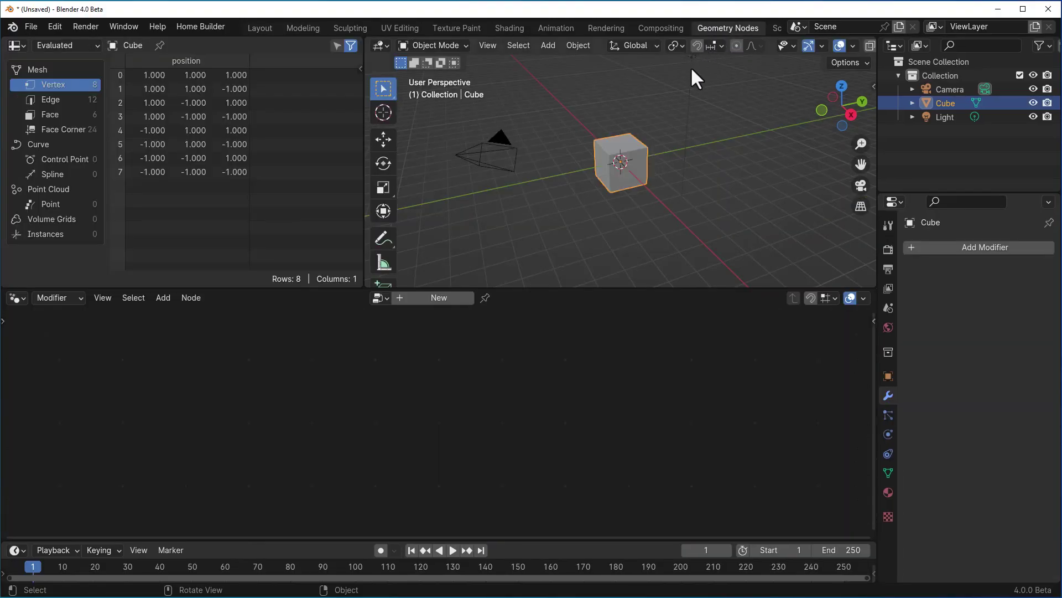
left_click(437, 297)
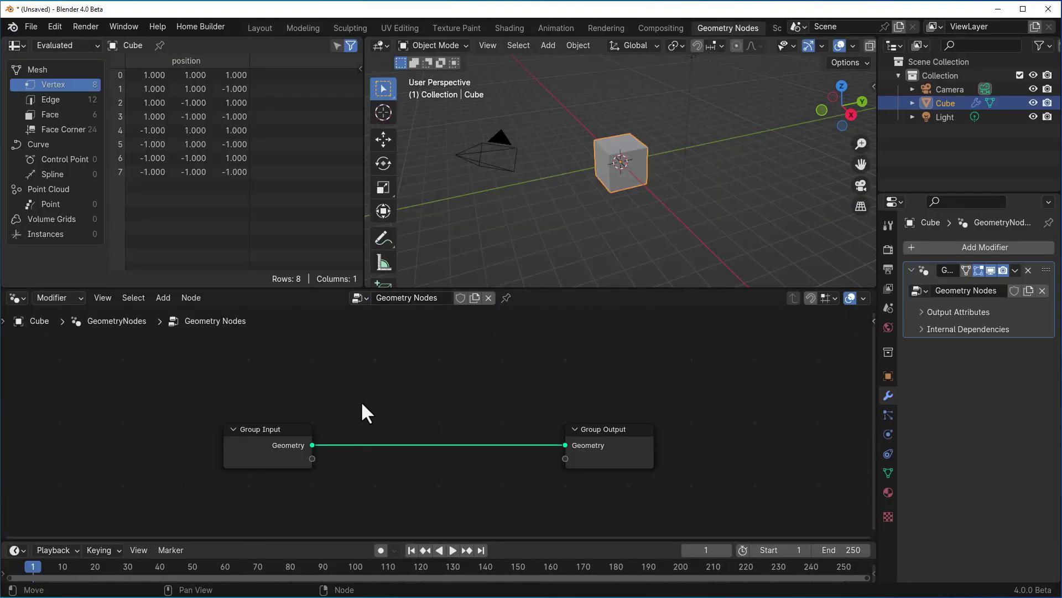
left_click_drag(309, 445, 402, 397)
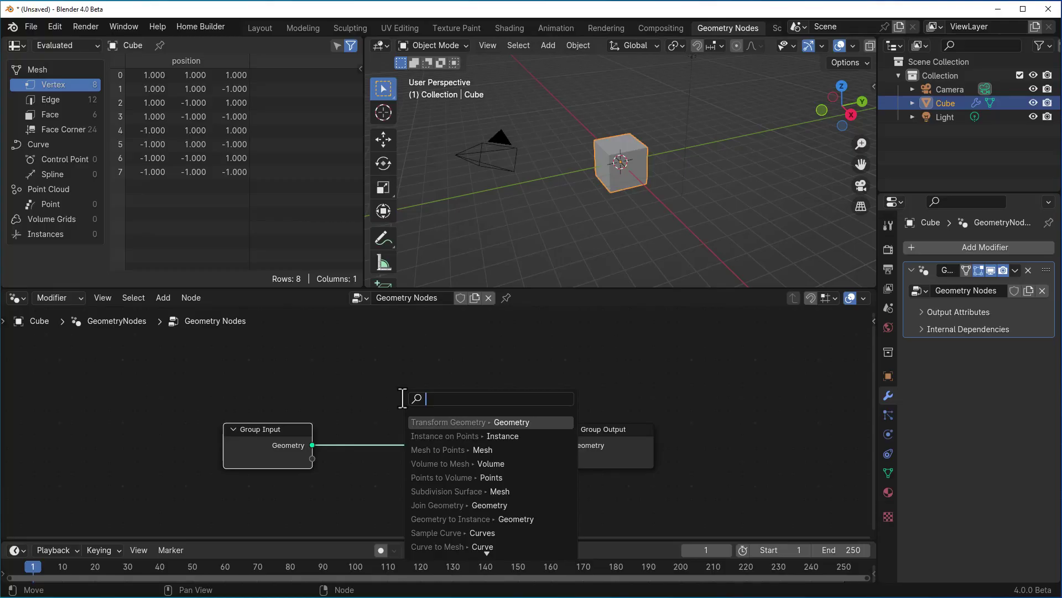
left_click(58, 298)
left_click(55, 345)
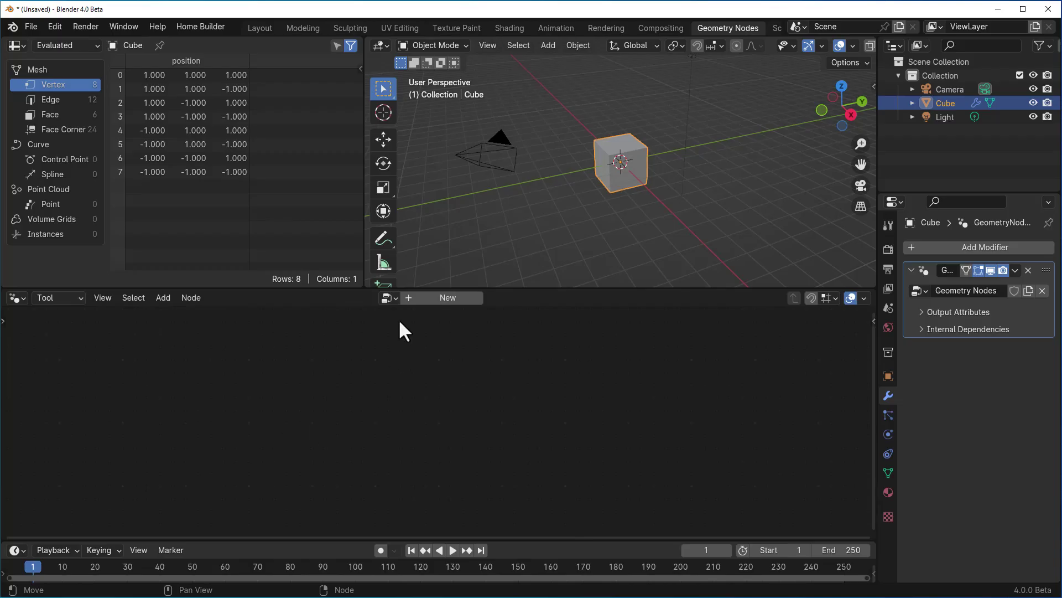
left_click(431, 299)
- Insert an Extrude Mesh node between Group Input and Group Output
left_click_drag(312, 445, 379, 419)
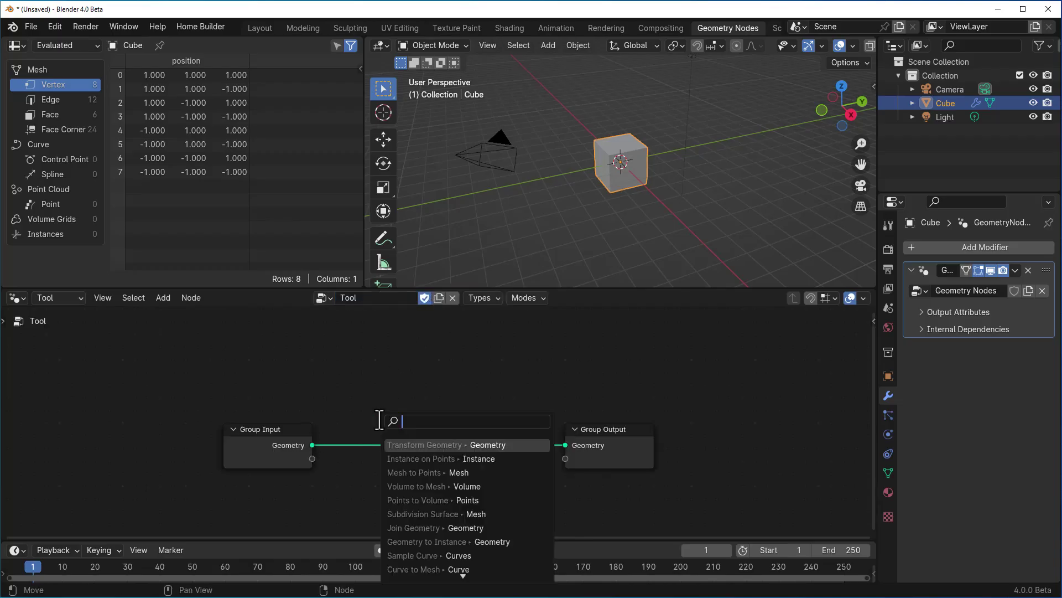
type("extrude")
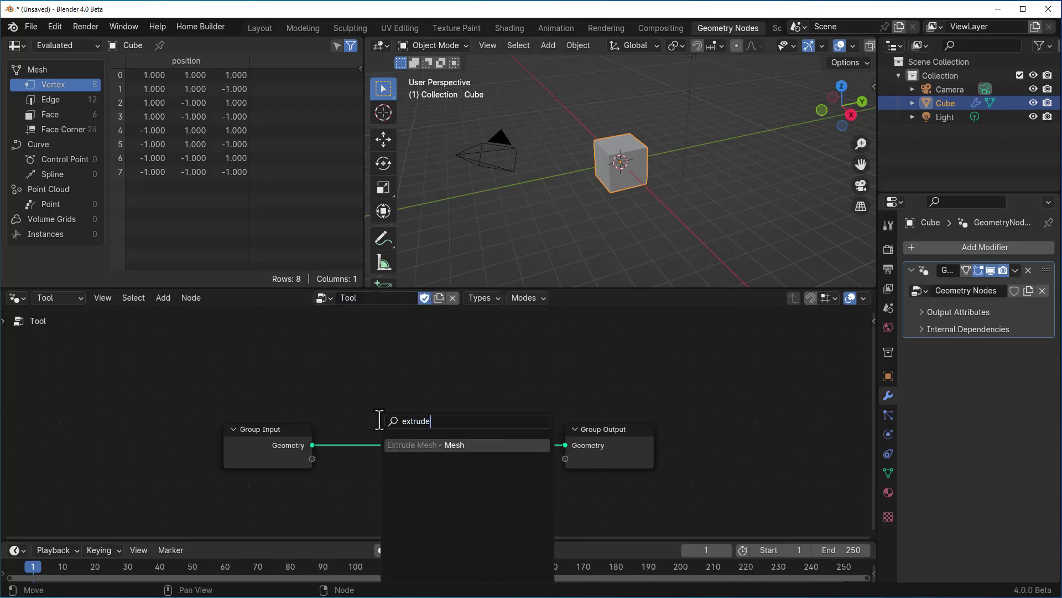
key("Return")
left_click(386, 380)
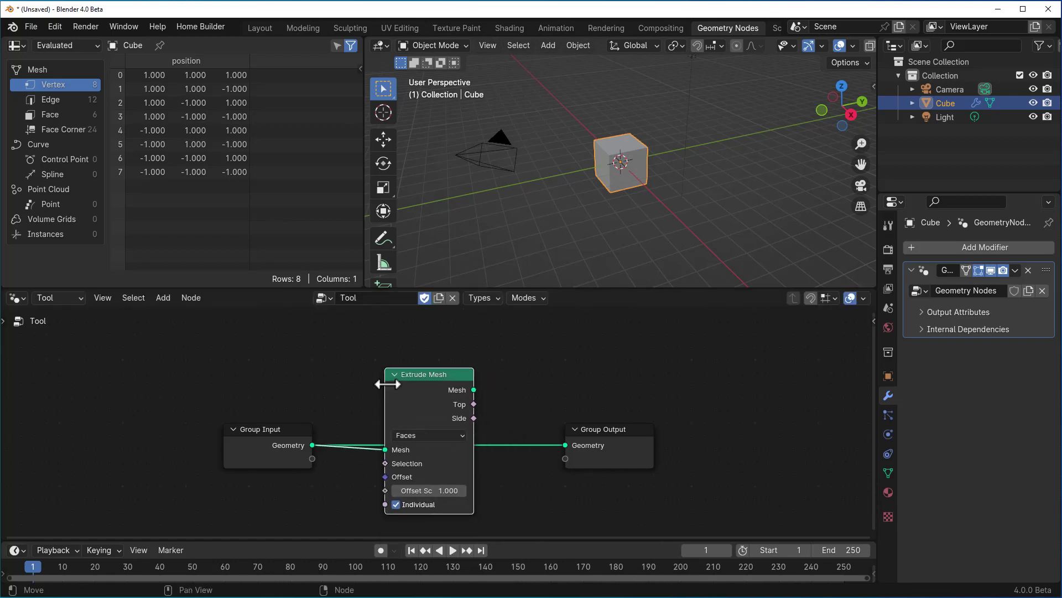
left_click_drag(476, 392, 568, 447)
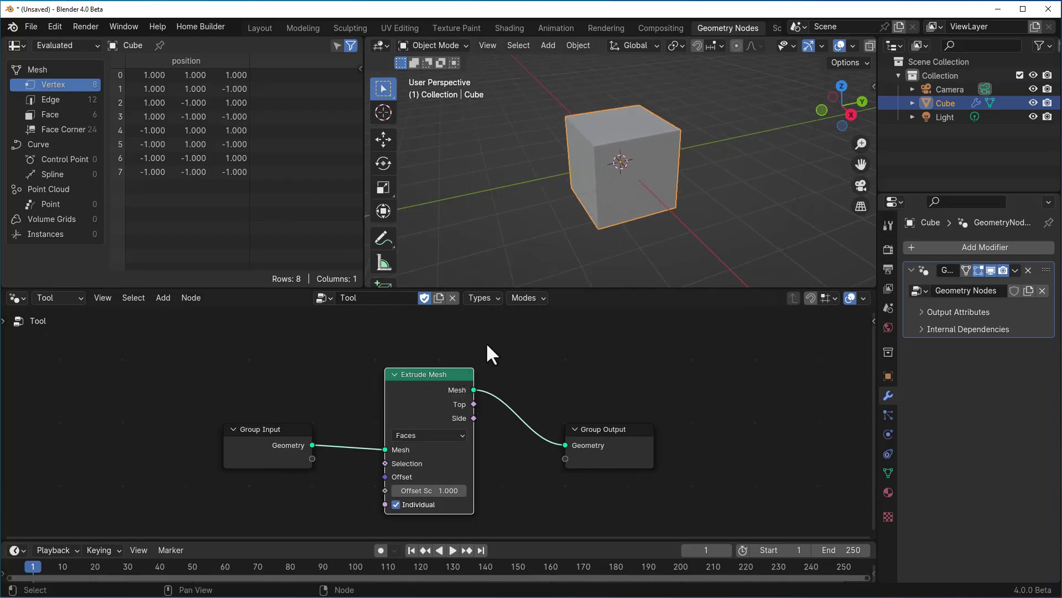
- Rename the tool node group to 'extrude'
left_click(363, 298)
type("extrude")
key("Return")
- Mark the extrude group as an asset and run it on the cube in Edit Mode
right_click(388, 298)
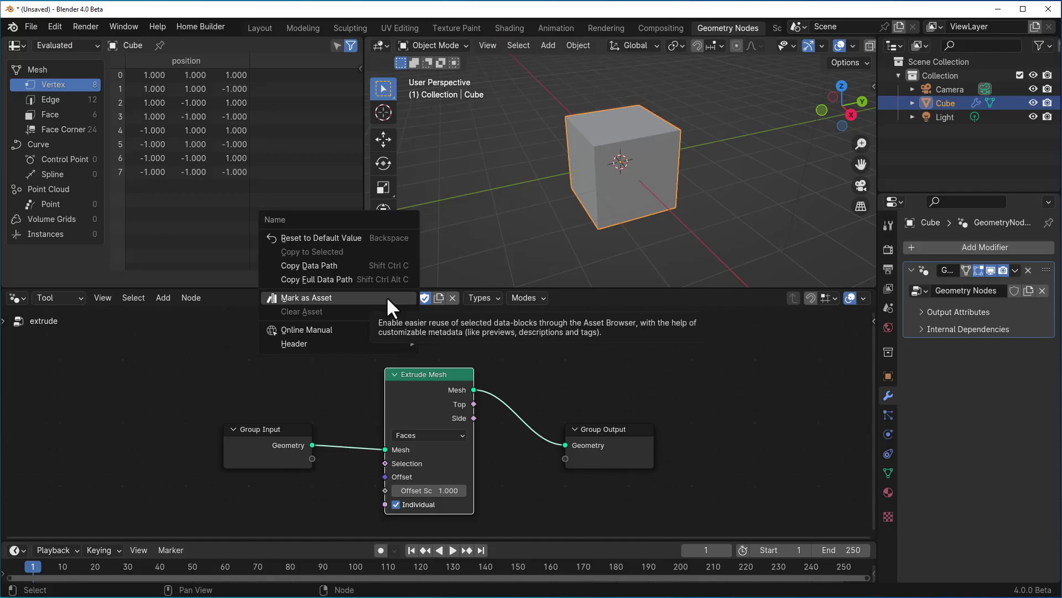
left_click(386, 296)
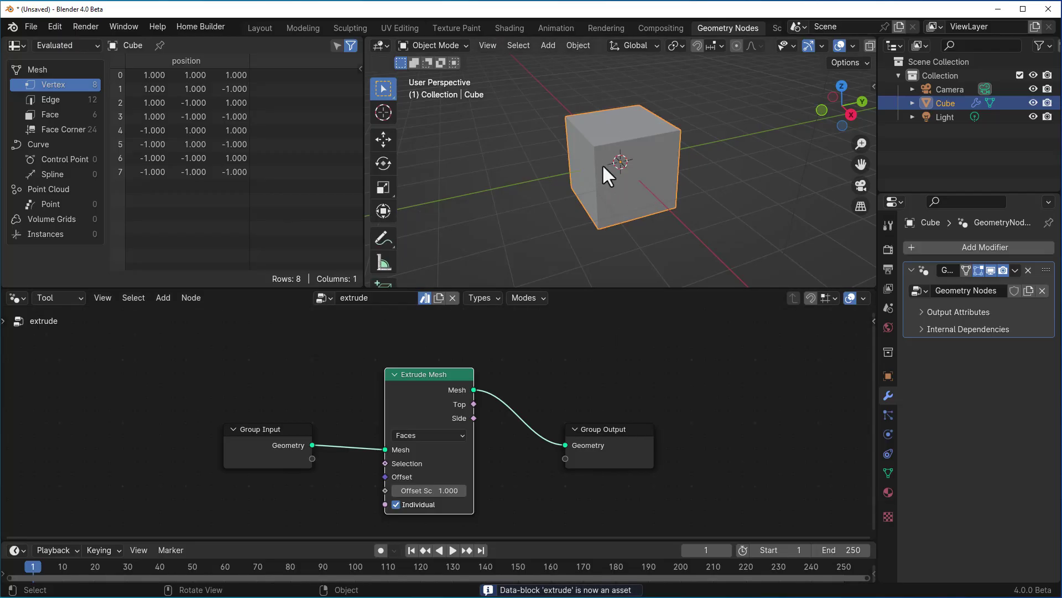
key("Tab")
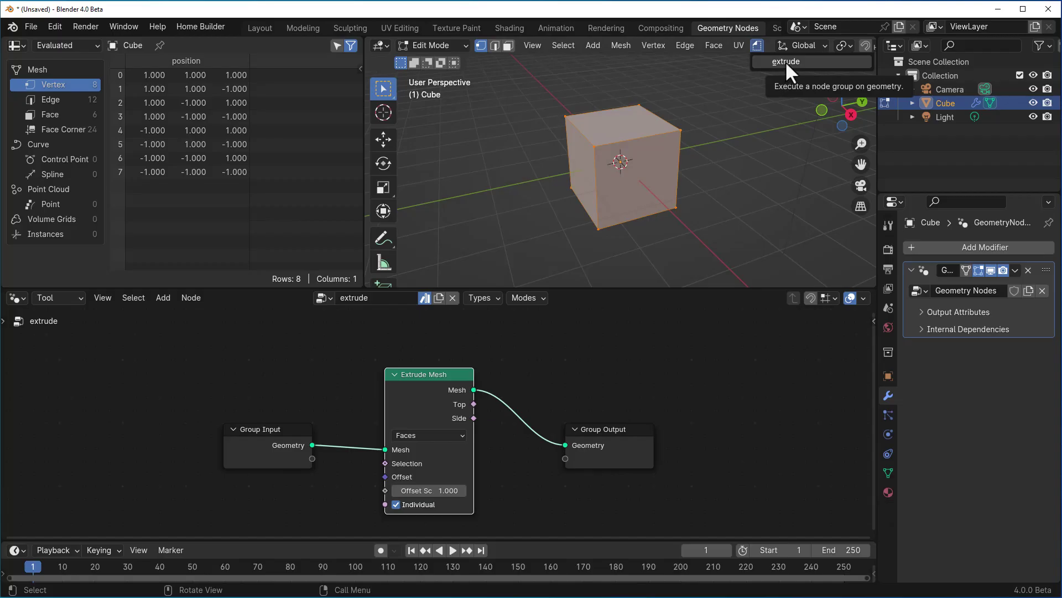
left_click(787, 62)
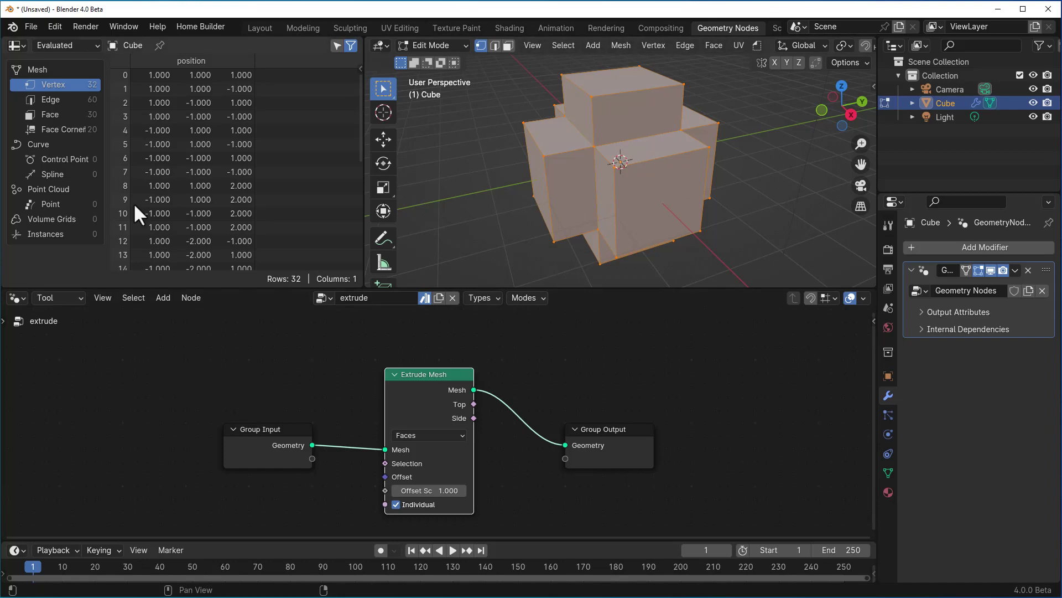
- Turn the spreadsheet area into an Asset Browser showing the Current File library
left_click(9, 47)
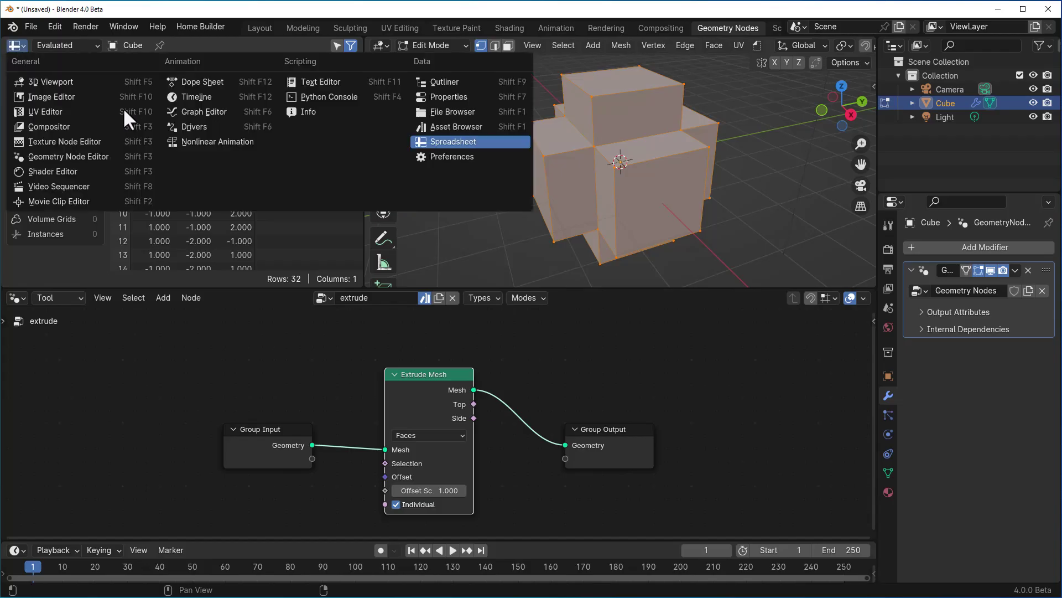
left_click(444, 127)
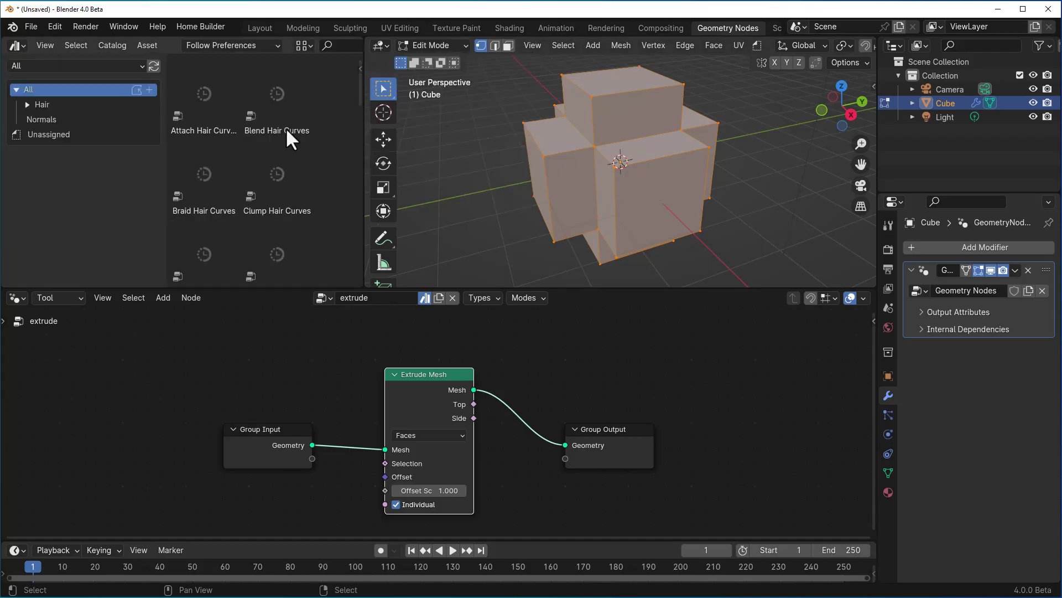
left_click(51, 134)
left_click(88, 66)
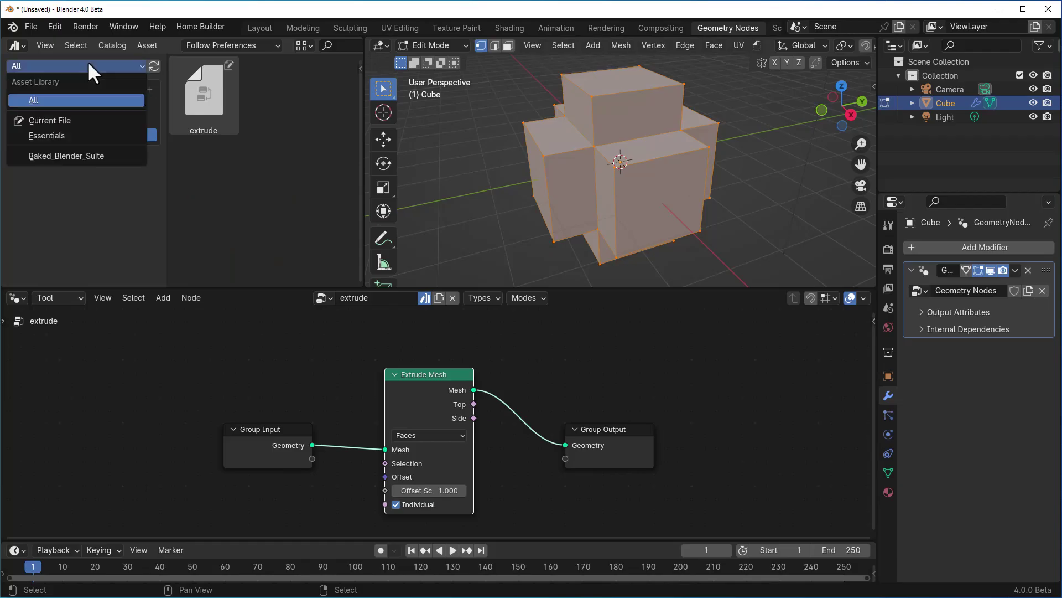
left_click(67, 119)
- Create an asset catalog '01' with a child catalog 'tools'
left_click(150, 89)
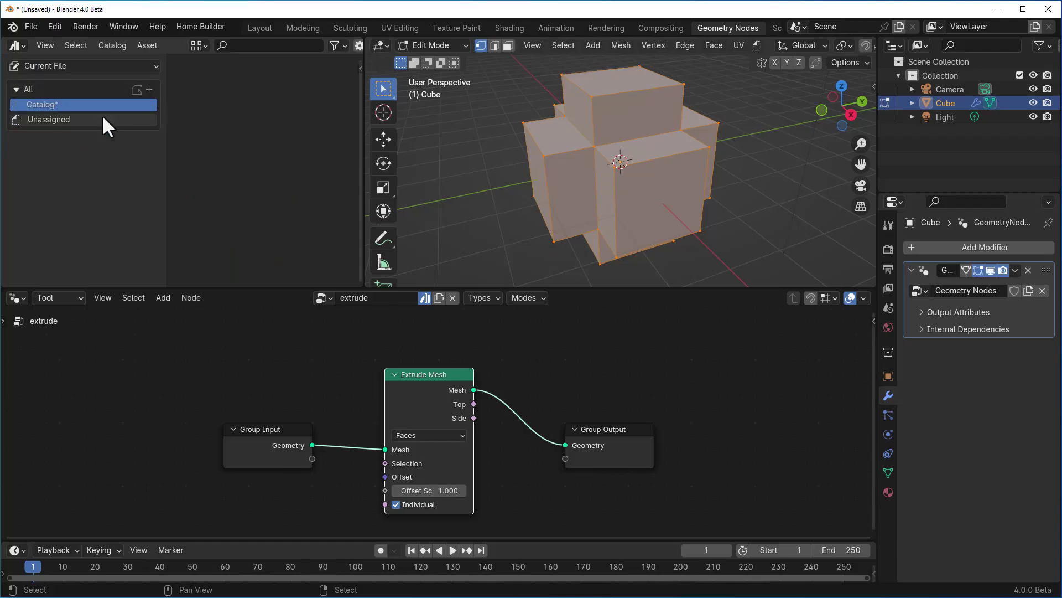
double_click(56, 104)
type("01")
key("Return")
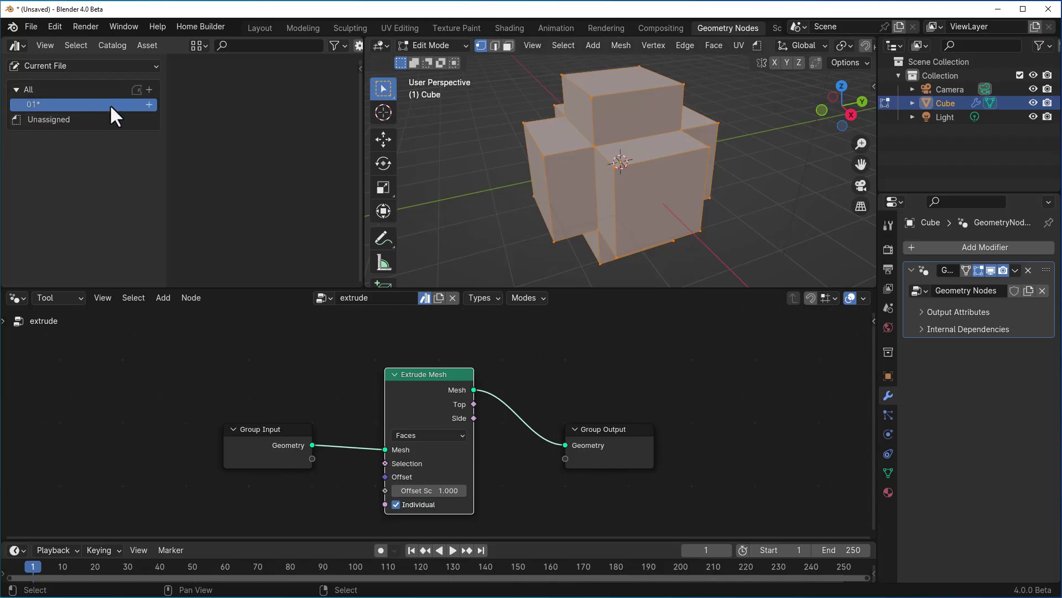
left_click(149, 104)
double_click(109, 120)
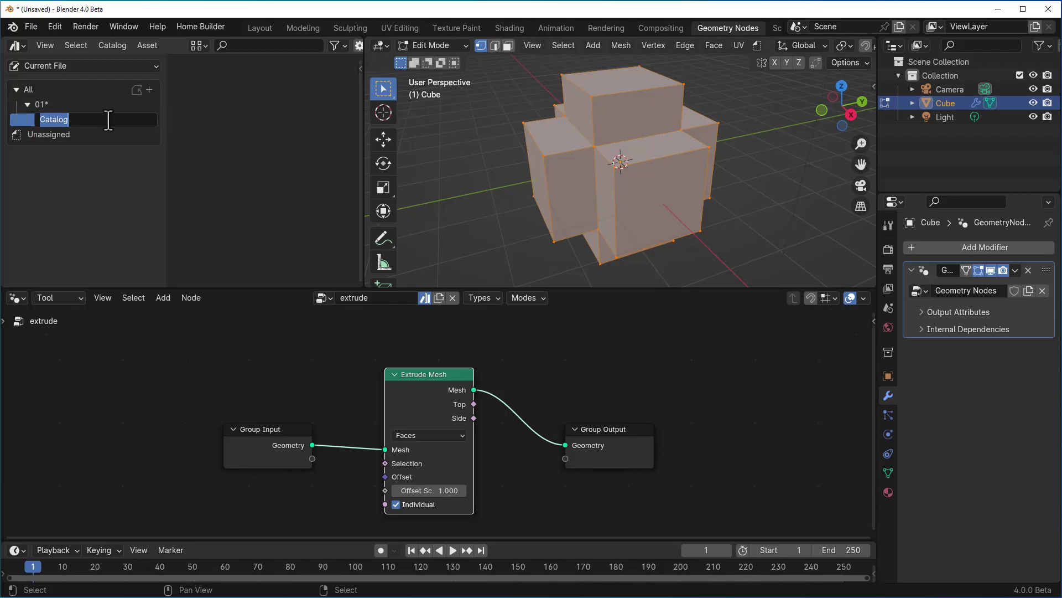
type("tools")
key("Return")
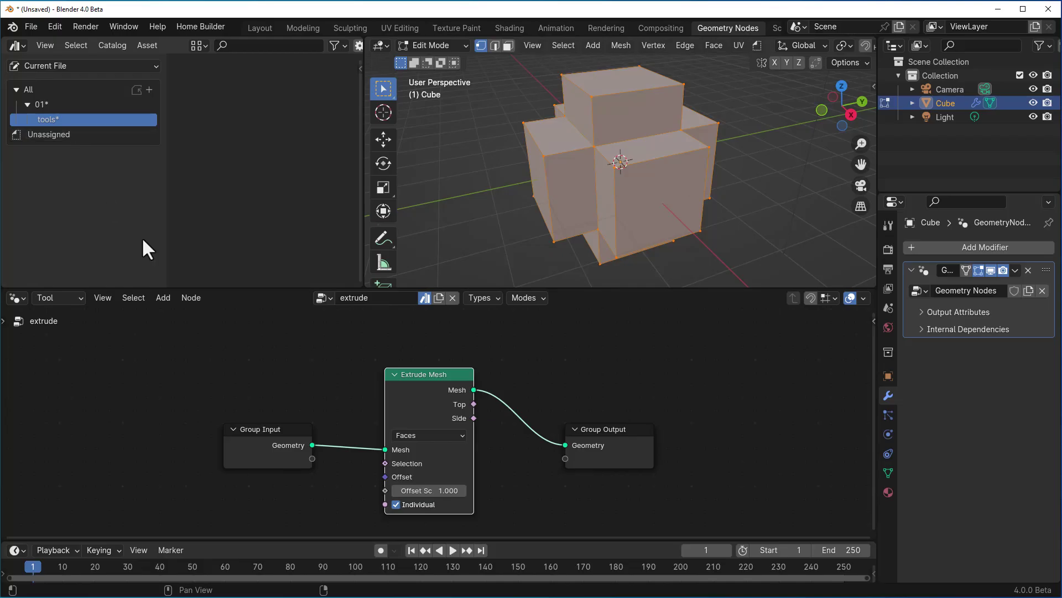
- Move the unassigned extrude asset into the tools catalog and return the cube to Object Mode
right_click(350, 297)
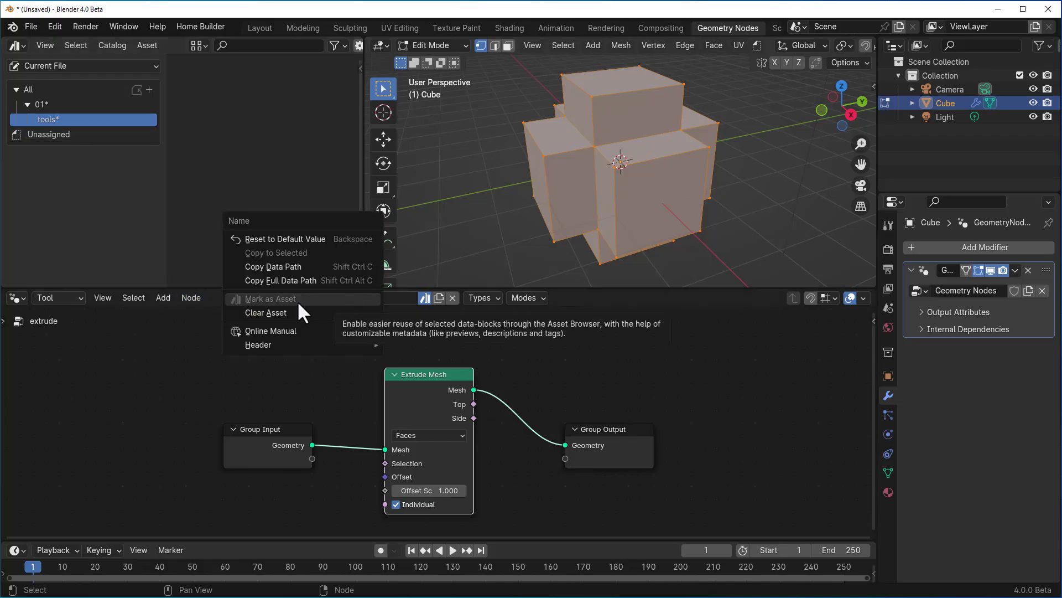
left_click(72, 134)
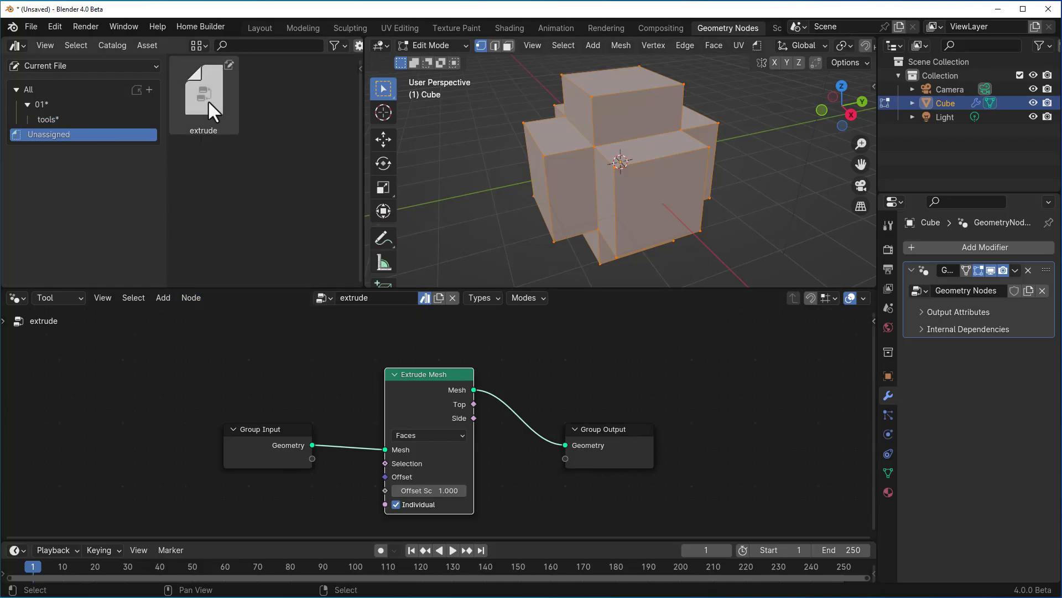
left_click_drag(201, 95, 75, 121)
key("Tab")
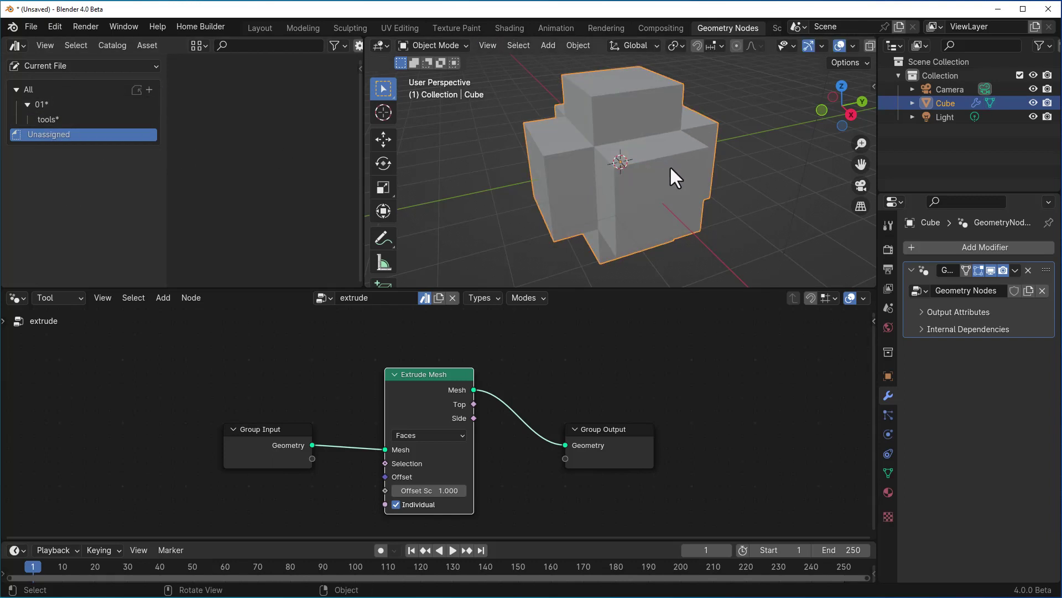
- Run 01 > tools > extrude on the cube in Edit Mode, then return to Object Mode
key("Tab")
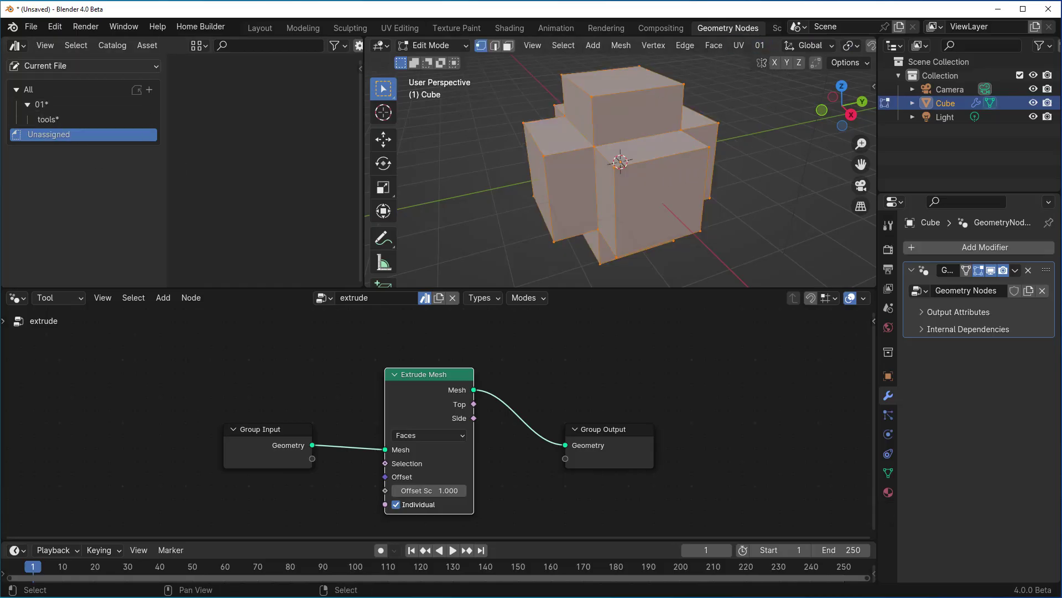
left_click(756, 47)
mouse_move(777, 61)
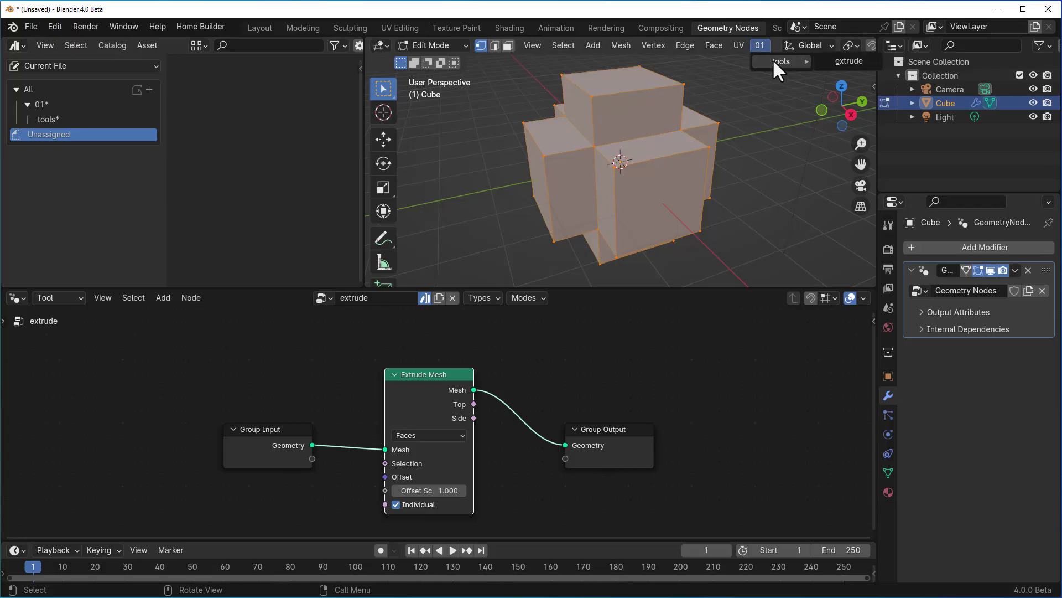
left_click(851, 62)
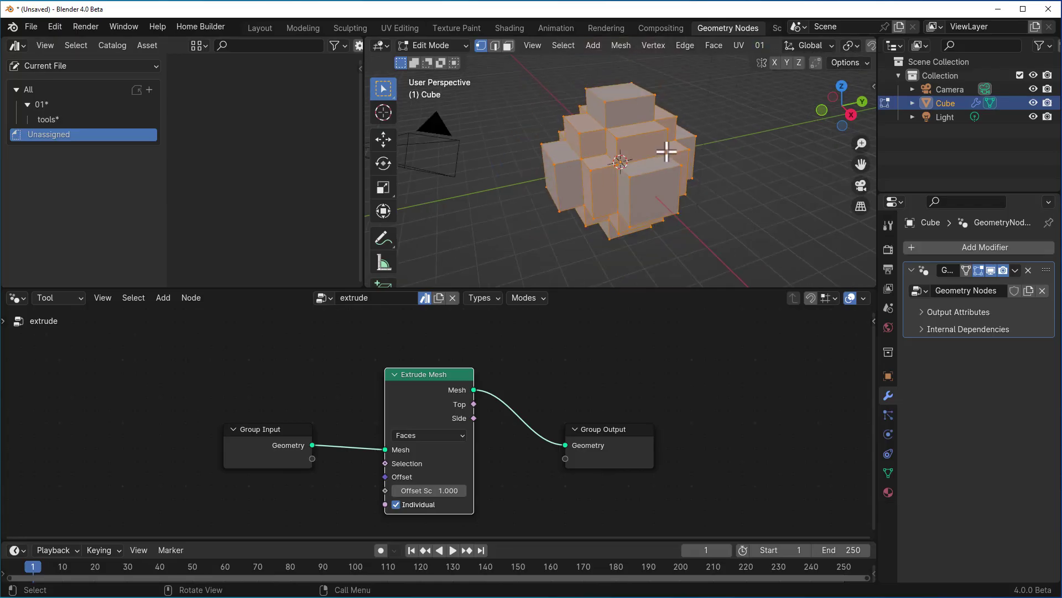
key("Tab")
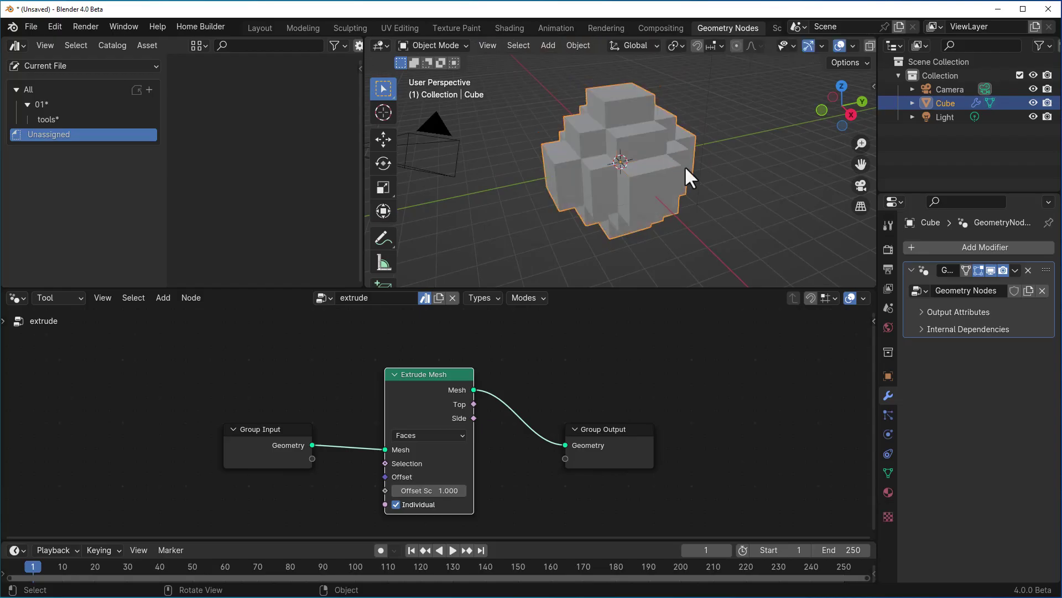
- Delete the voxelized cube and add a cone in its place
key("Delete")
key("shift+a")
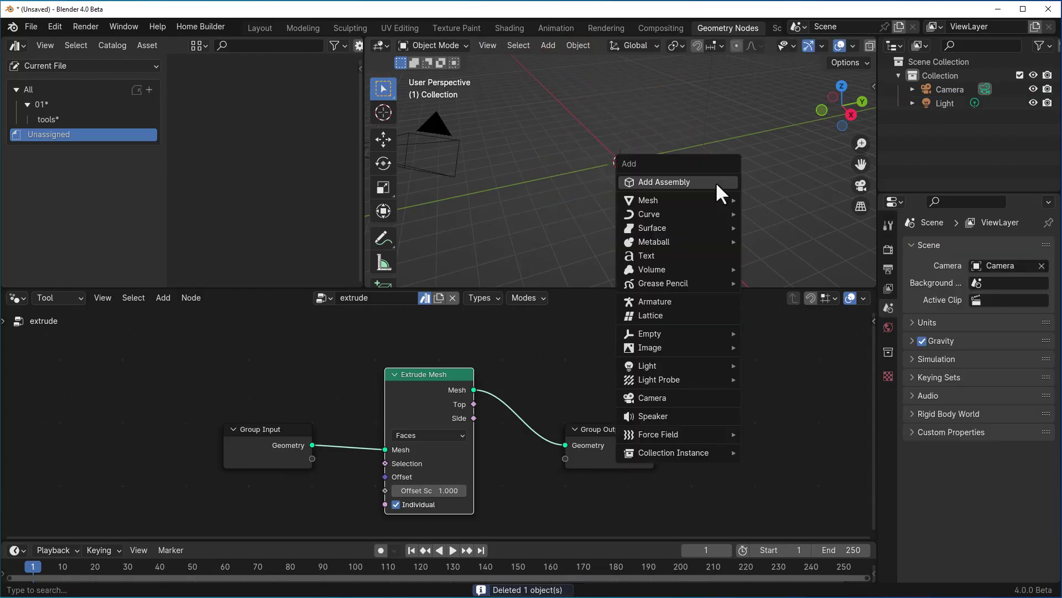
mouse_move(720, 197)
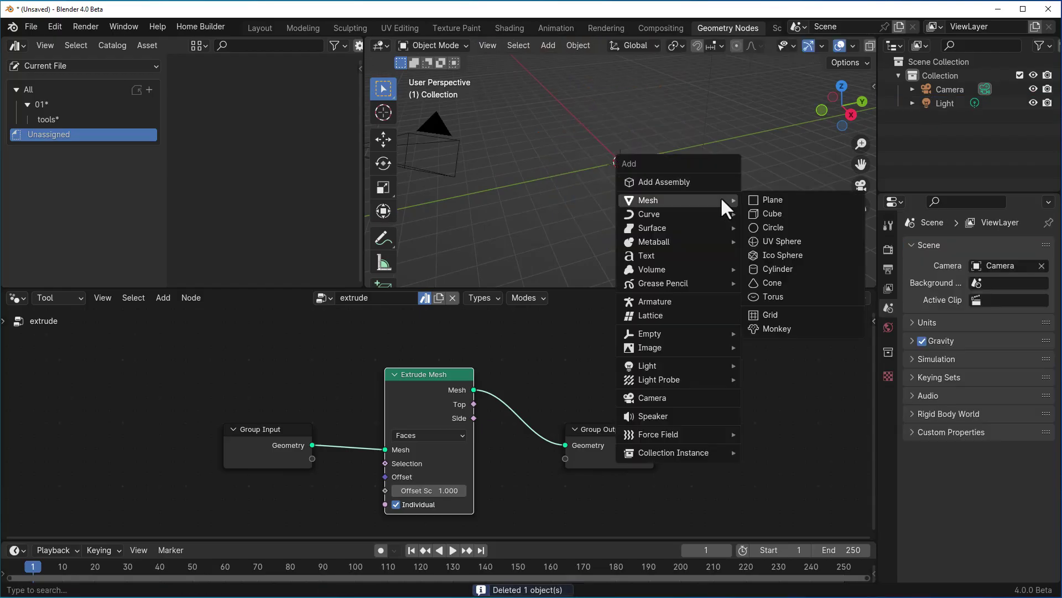
left_click(792, 283)
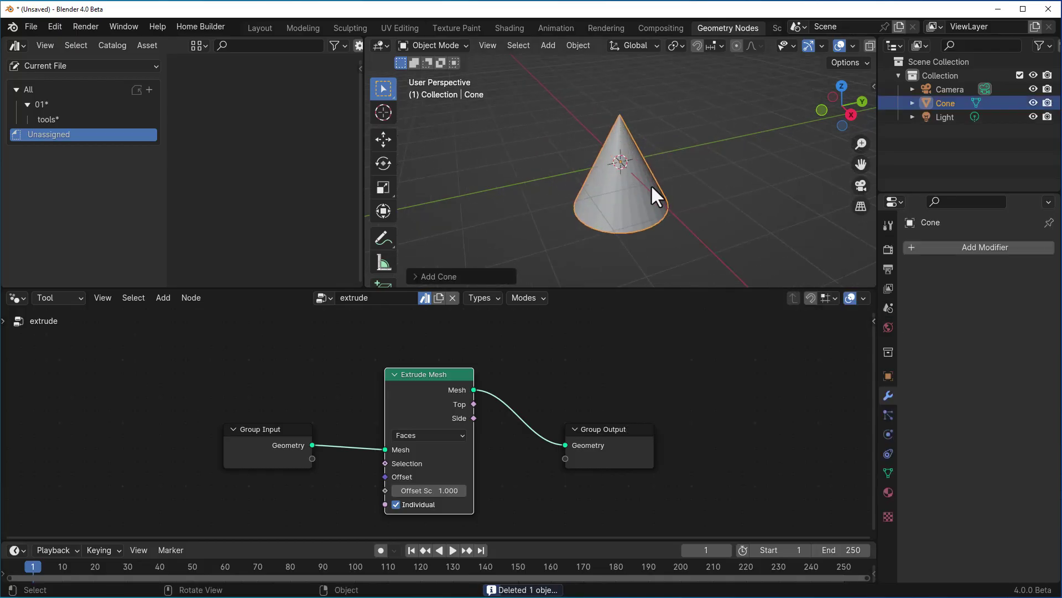
- Extrude the cone's faces with the 01 > tools > extrude tool, then return to Object Mode
key("Tab")
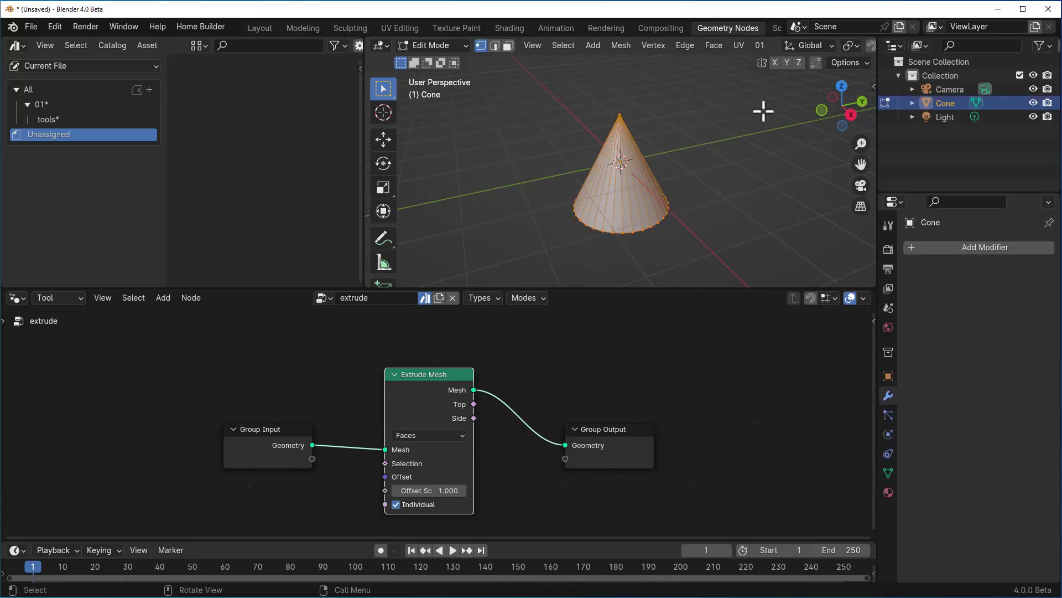
left_click(761, 44)
mouse_move(768, 61)
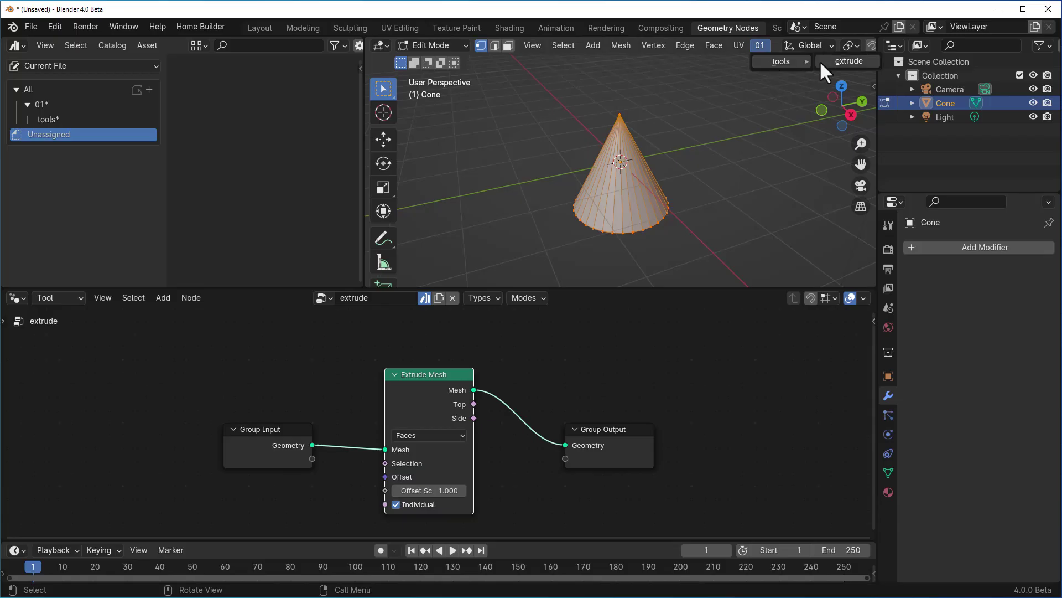
left_click(837, 62)
middle_click_drag(714, 168, 624, 186)
key("Tab")
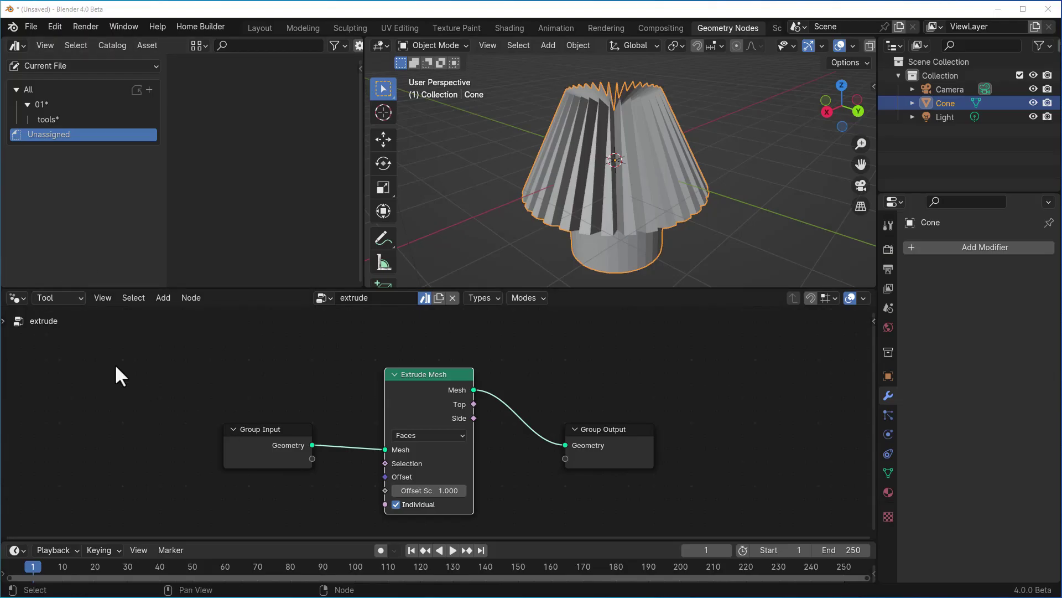
- Start a new General file, discarding unsaved changes
left_click(31, 26)
mouse_move(135, 45)
left_click(260, 41)
left_click(553, 334)
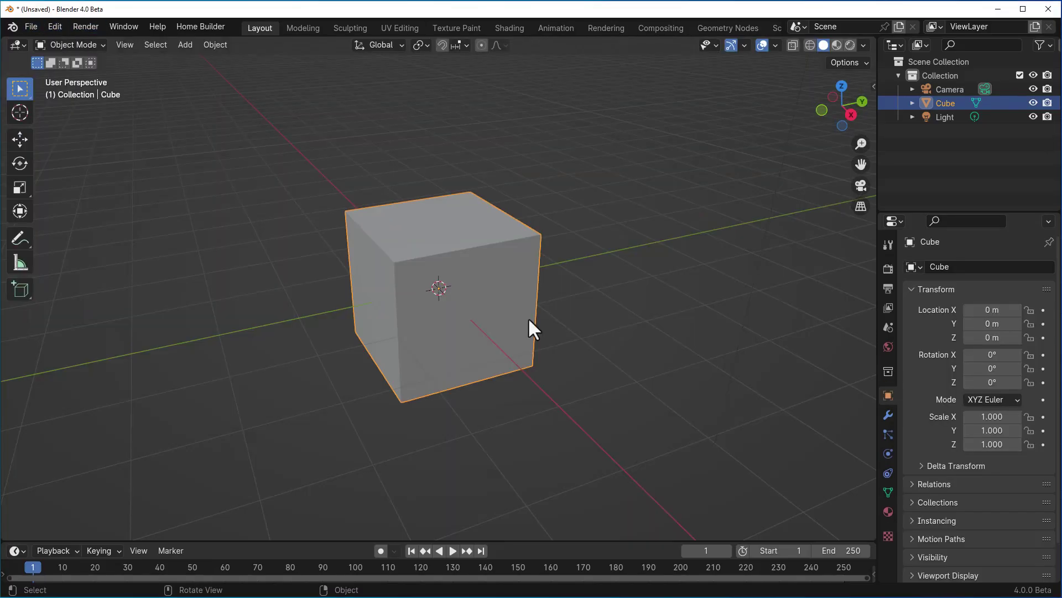
- Create a new geometry node group on the cube and add a Points to Volume node
left_click(725, 28)
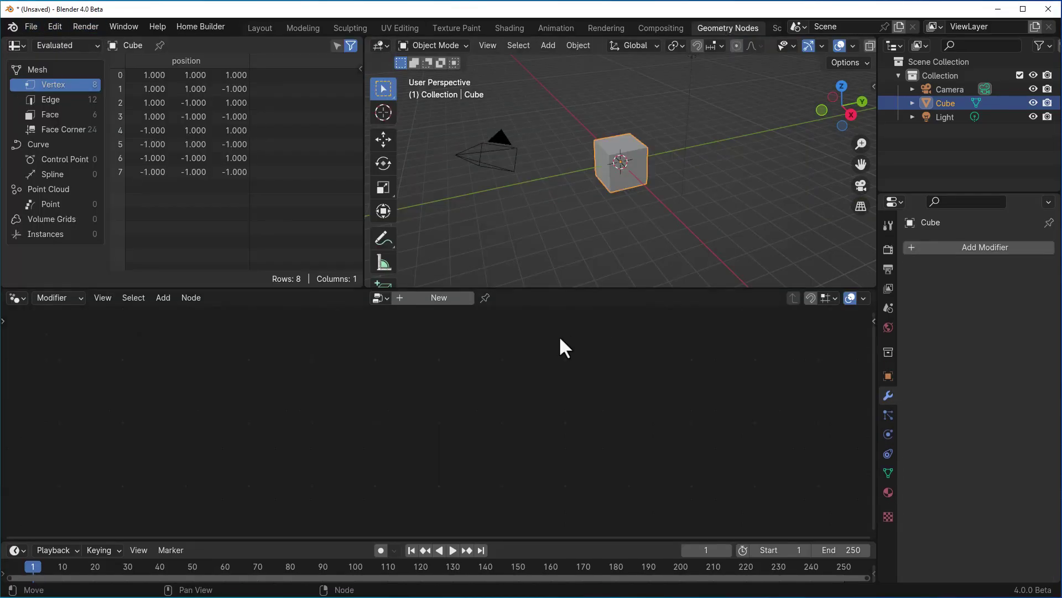
left_click(437, 297)
left_click_drag(312, 445, 406, 407)
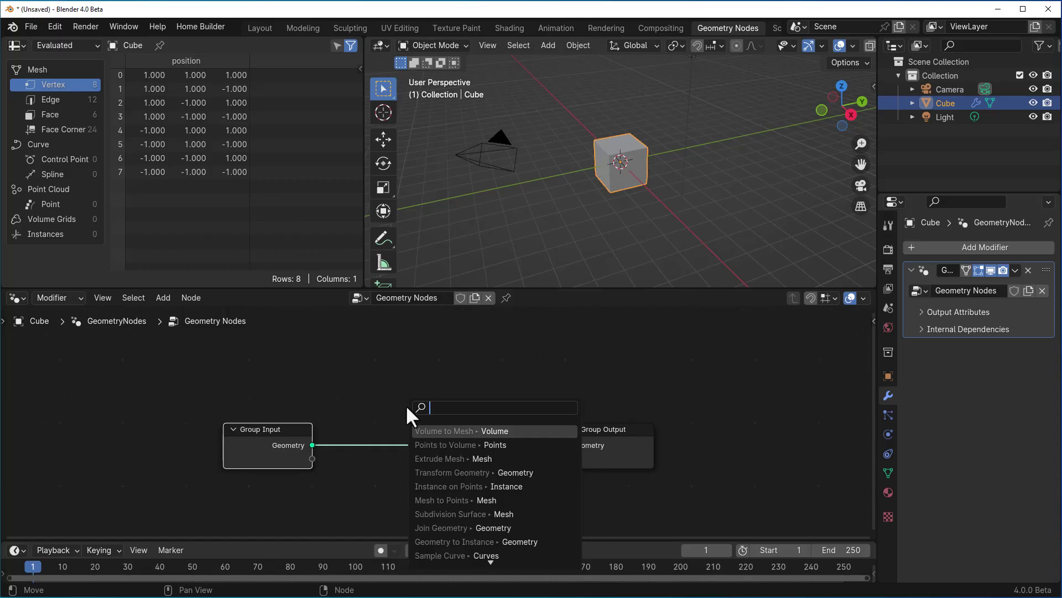
type("pt")
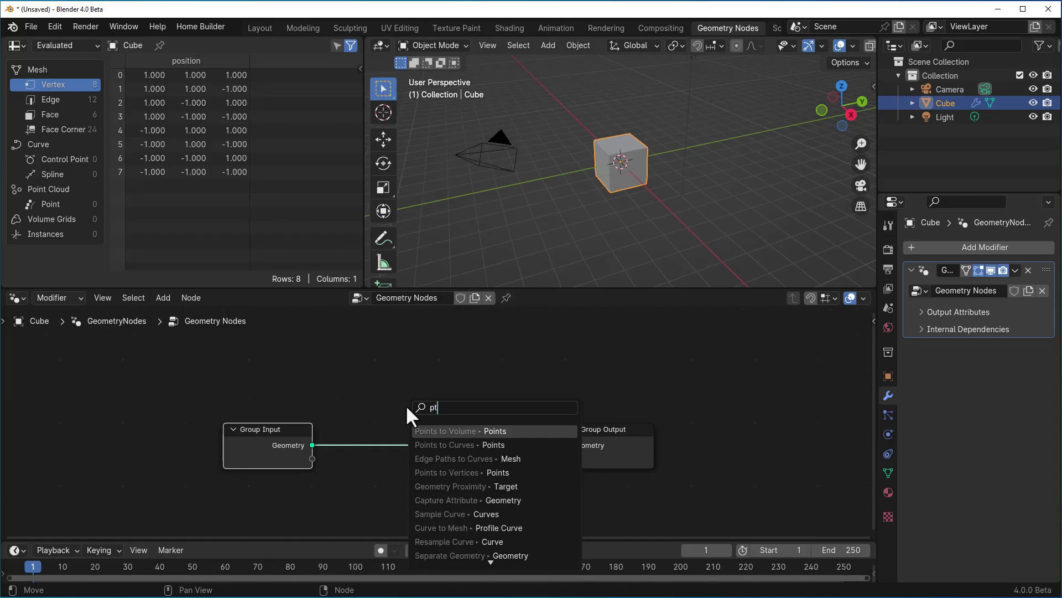
key("Return")
left_click(346, 380)
- Add a Volume to Mesh node after Points to Volume and wire it to Group Output
left_click_drag(454, 389, 491, 376)
type("vtm")
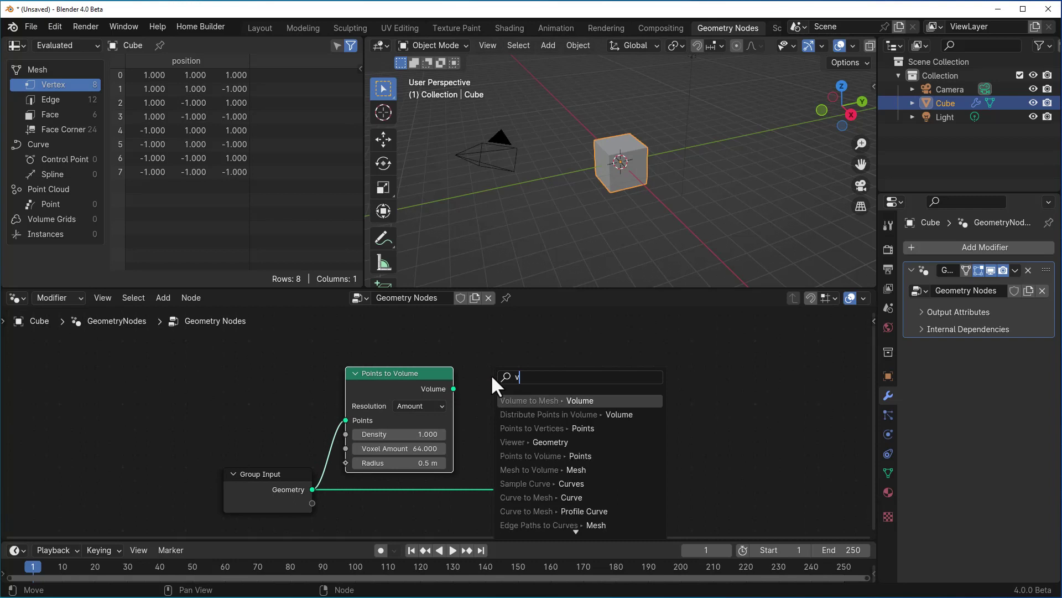
key("Return")
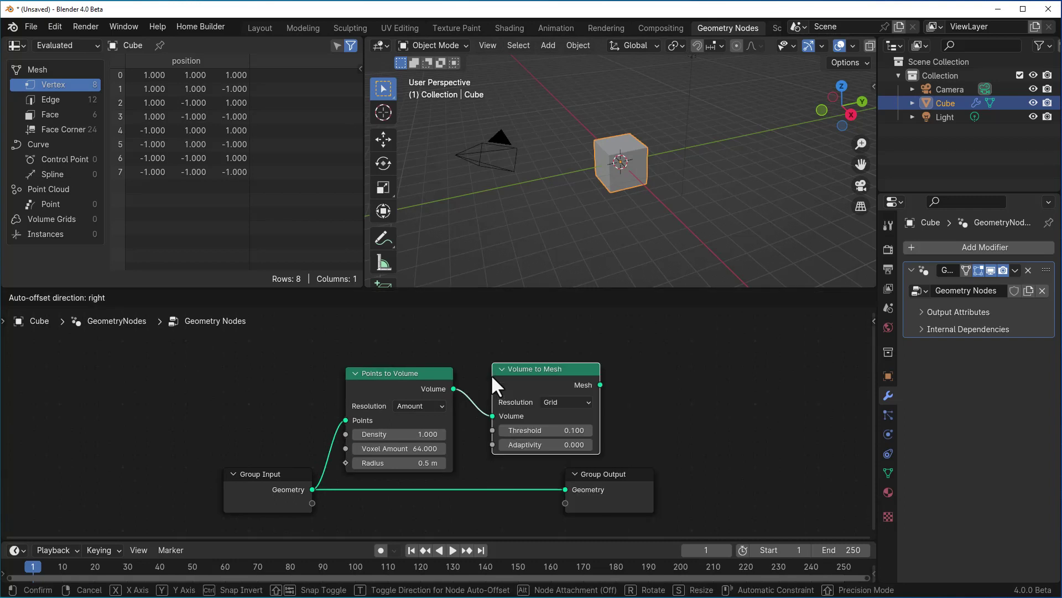
left_click(467, 383)
left_click_drag(603, 474, 678, 464)
left_click_drag(576, 393, 641, 479)
- Replace the input geometry with an Object Info node feeding the Points input
left_click_drag(260, 474, 182, 391)
left_click_drag(347, 420, 244, 475)
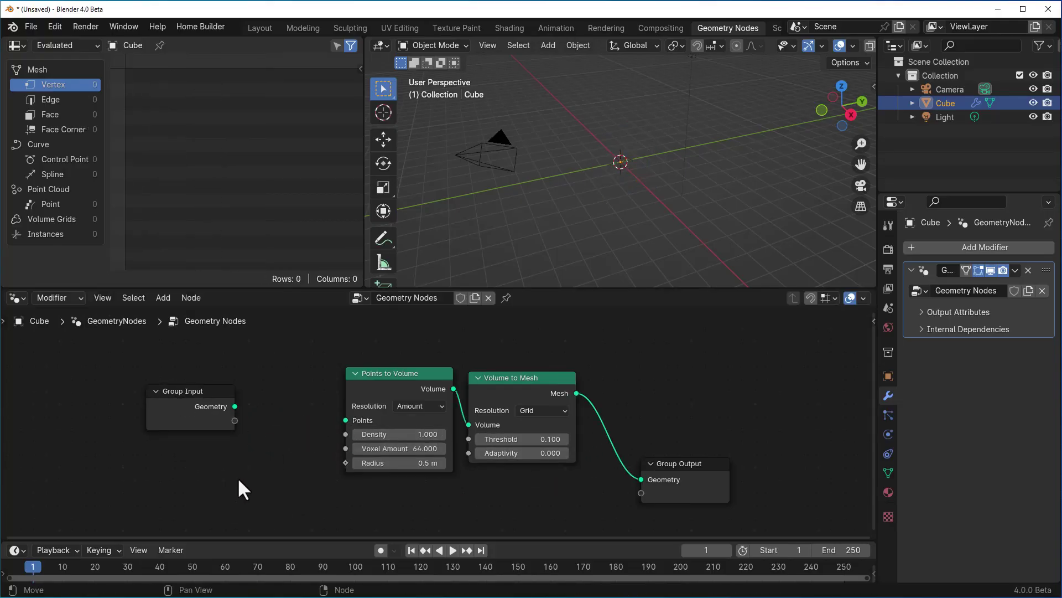
key("shift+a")
mouse_move(210, 379)
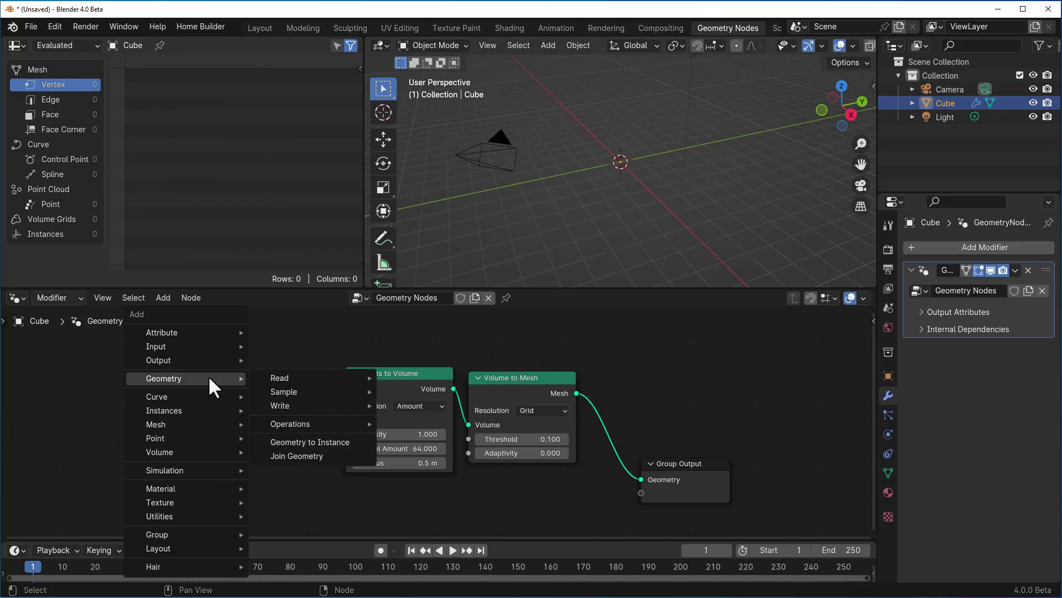
type("obj")
key("Return")
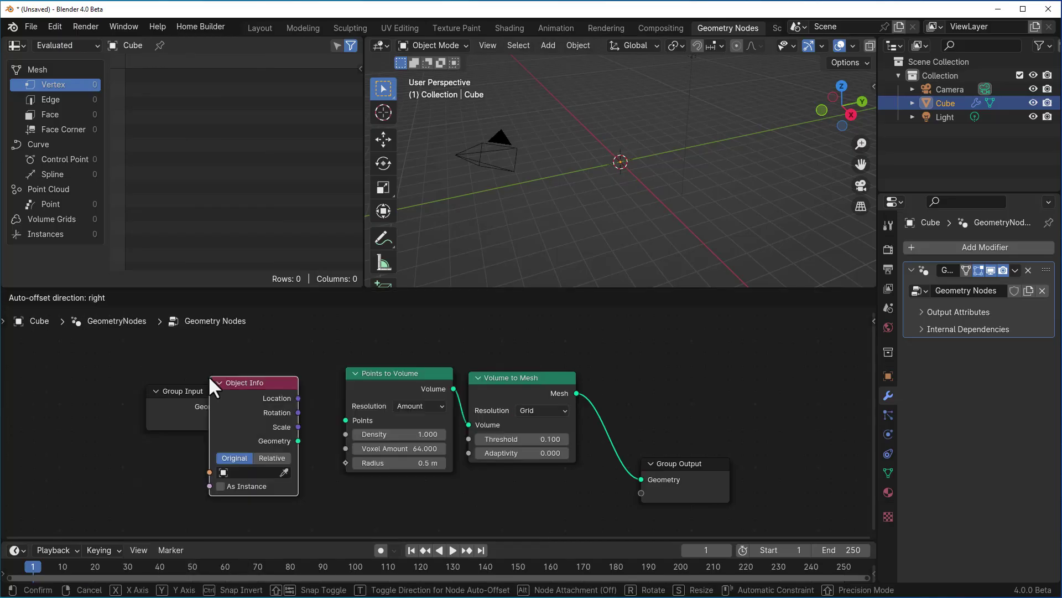
left_click(225, 406)
left_click_drag(313, 471, 351, 421)
- Add Suzanne, preview it voxelized through Object Info, then clear the chosen object
key("shift+a")
mouse_move(613, 165)
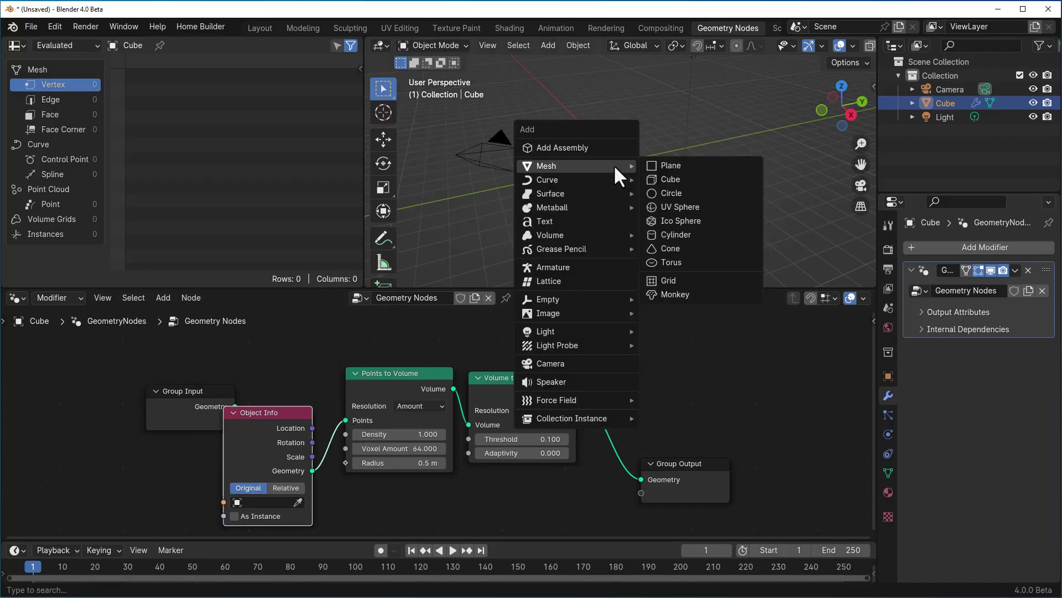
left_click(689, 291)
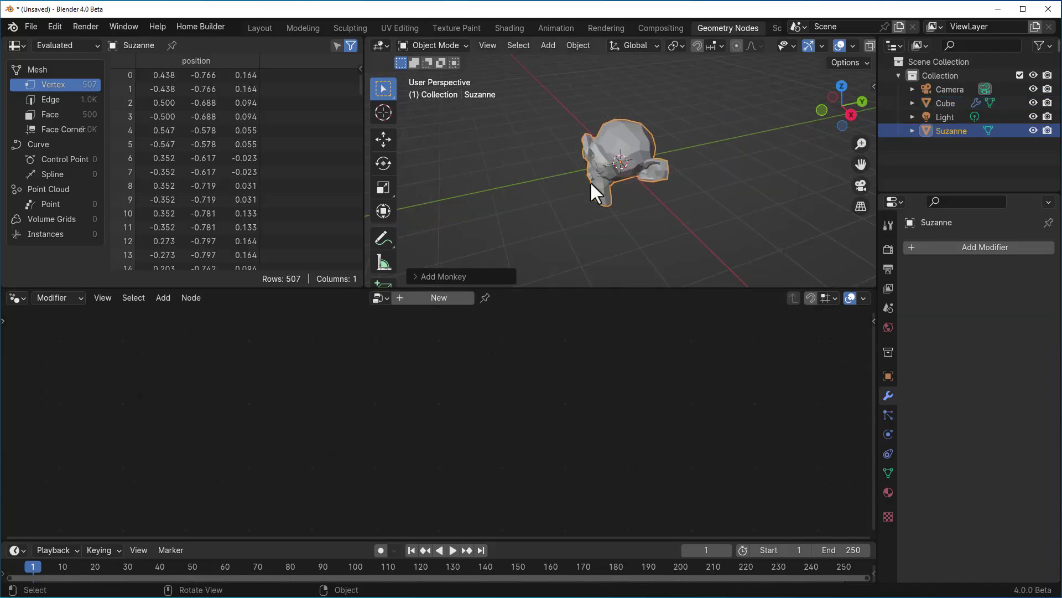
left_click(946, 103)
left_click(251, 502)
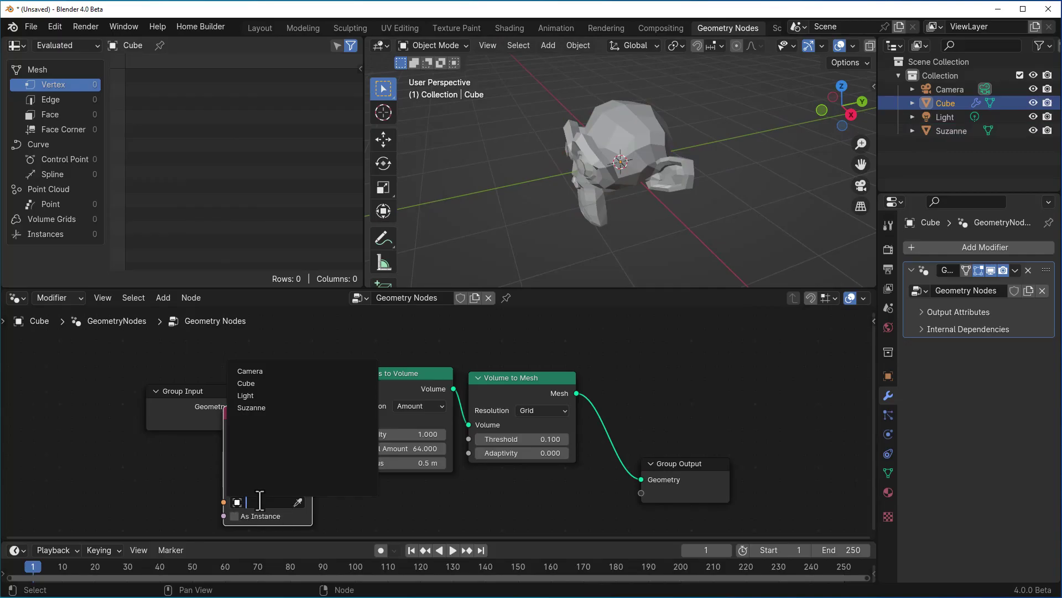
left_click(268, 408)
middle_click_drag(638, 148, 685, 140)
left_click(298, 501)
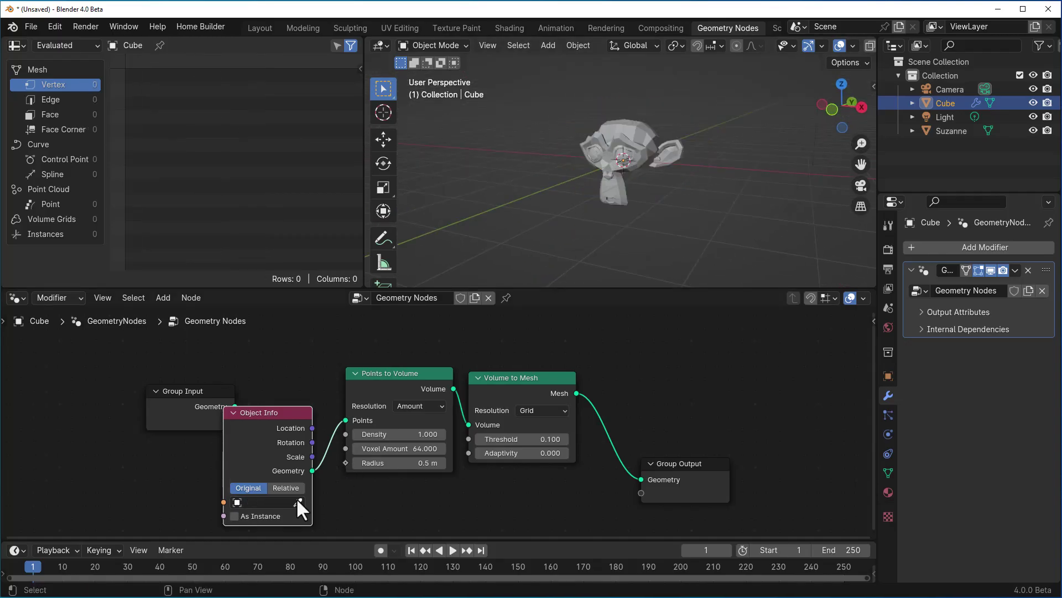
- Expose Object, Density, Voxel Amount, Radius and Threshold as modifier inputs
left_click_drag(255, 413, 264, 361)
left_click_drag(195, 413, 167, 455)
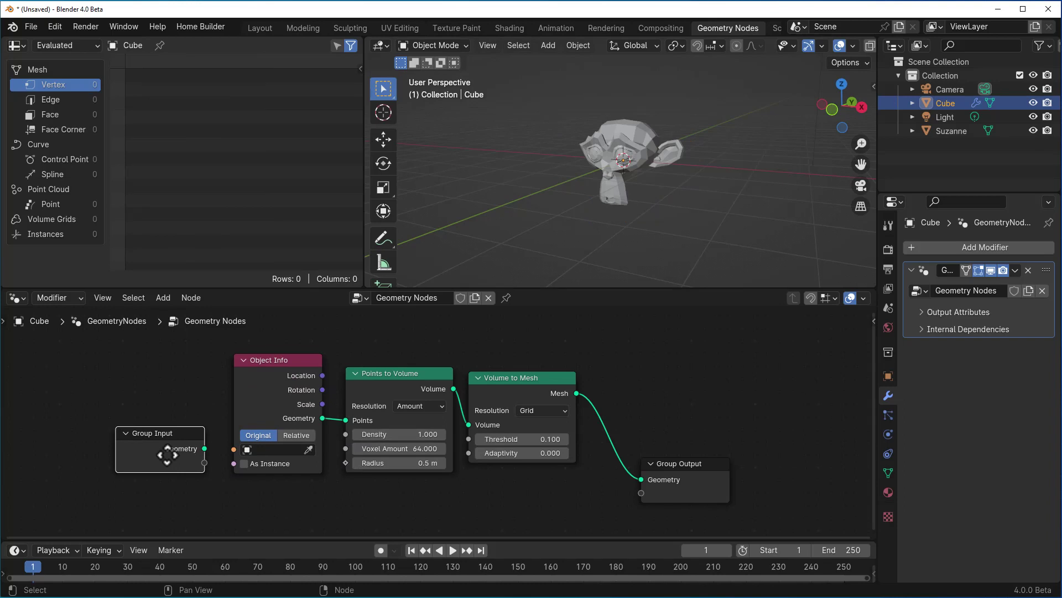
left_click_drag(177, 458, 167, 448)
left_click_drag(233, 450, 190, 454)
left_click_drag(345, 434, 195, 466)
left_click_drag(346, 448, 195, 494)
left_click_drag(469, 439, 191, 505)
left_click_drag(469, 452, 193, 447)
middle_click_drag(284, 500, 388, 528)
- Rename the cube's node group to 'Voxel_Tool'
left_click(410, 301)
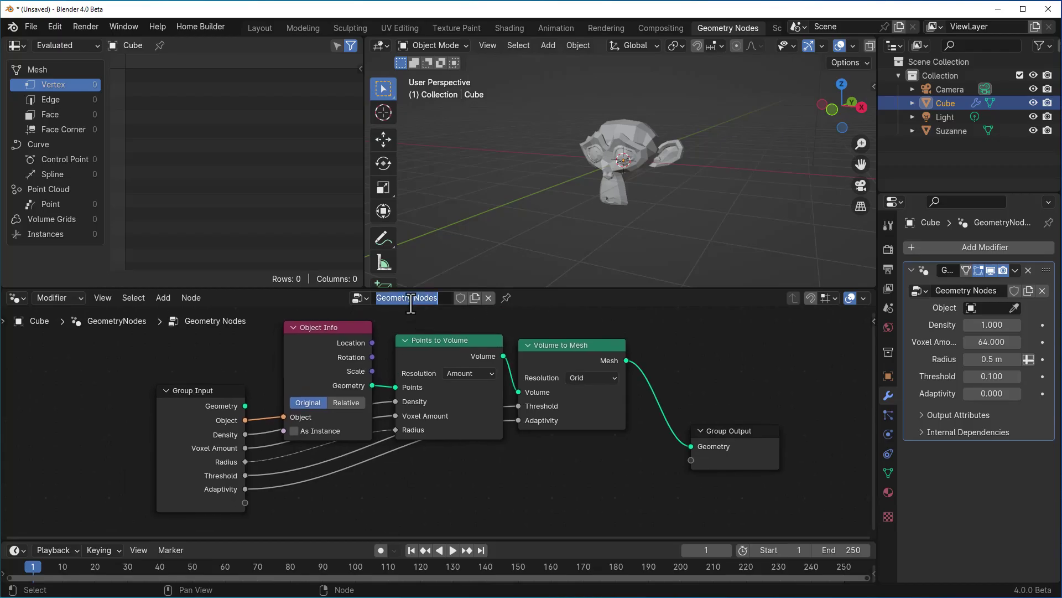
type("Voxel")
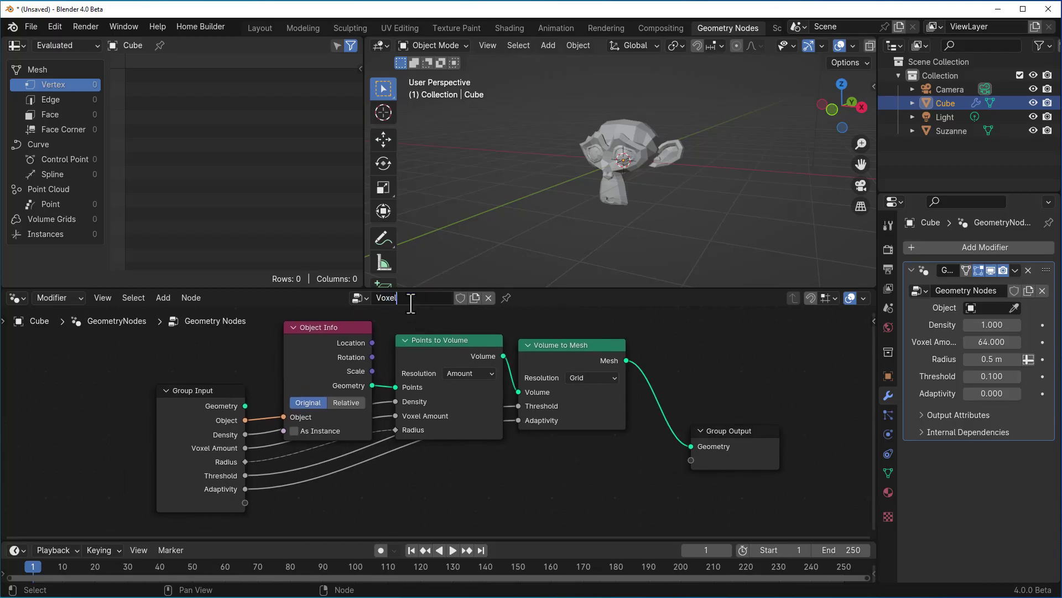
type("_Tool")
key("Return")
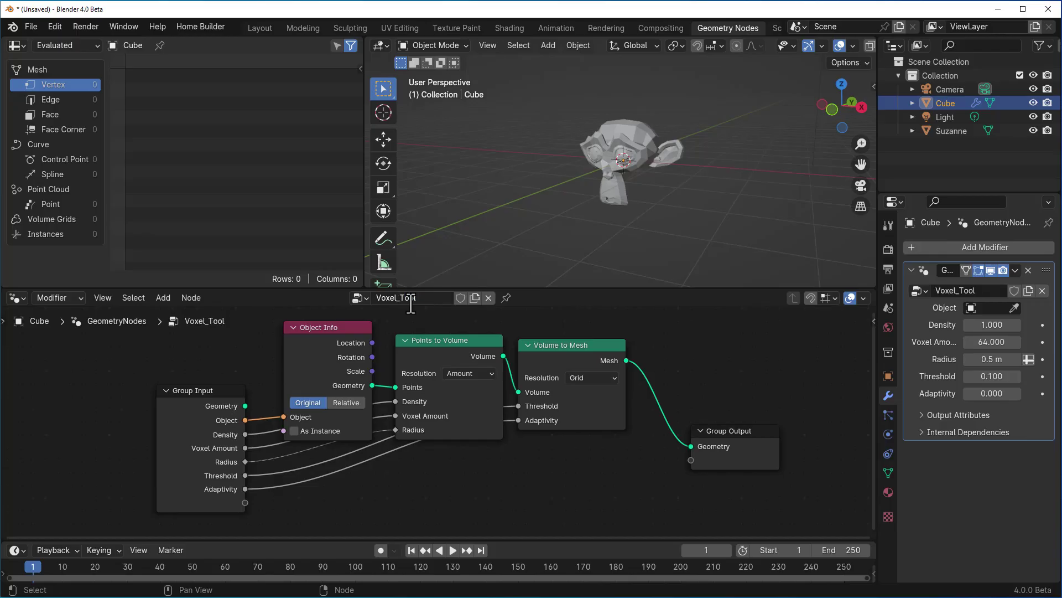
- Mark Voxel_Tool as an asset and confirm it appears under Add Modifier > Unassigned
right_click(433, 297)
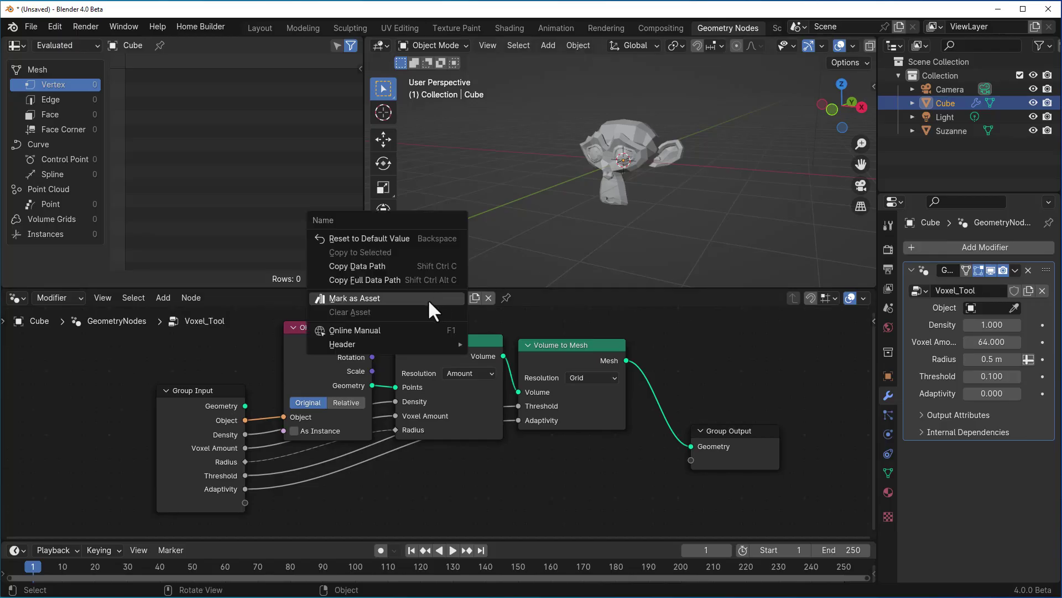
left_click(353, 300)
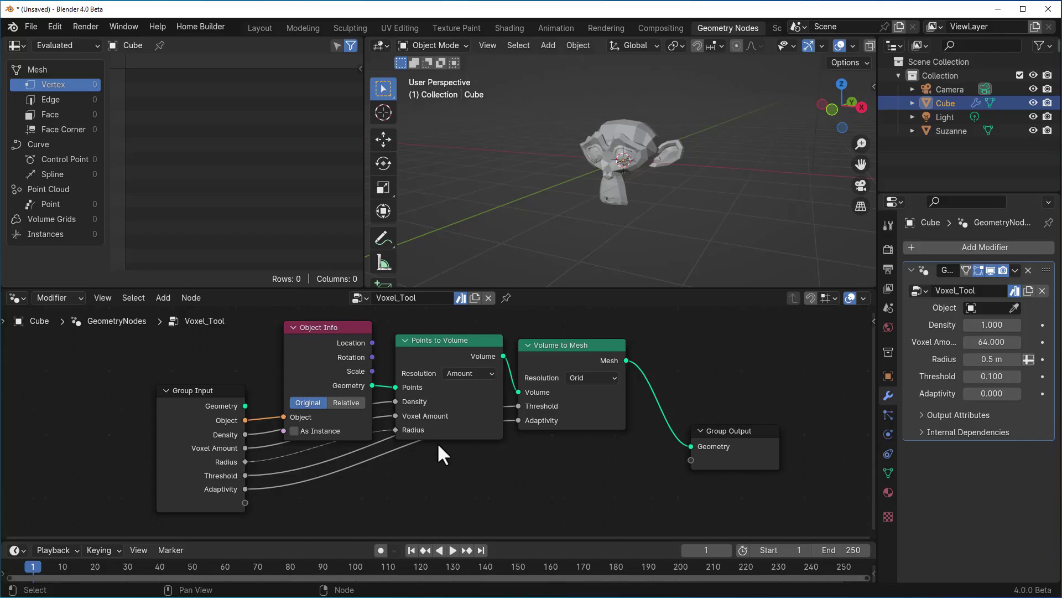
left_click(991, 247)
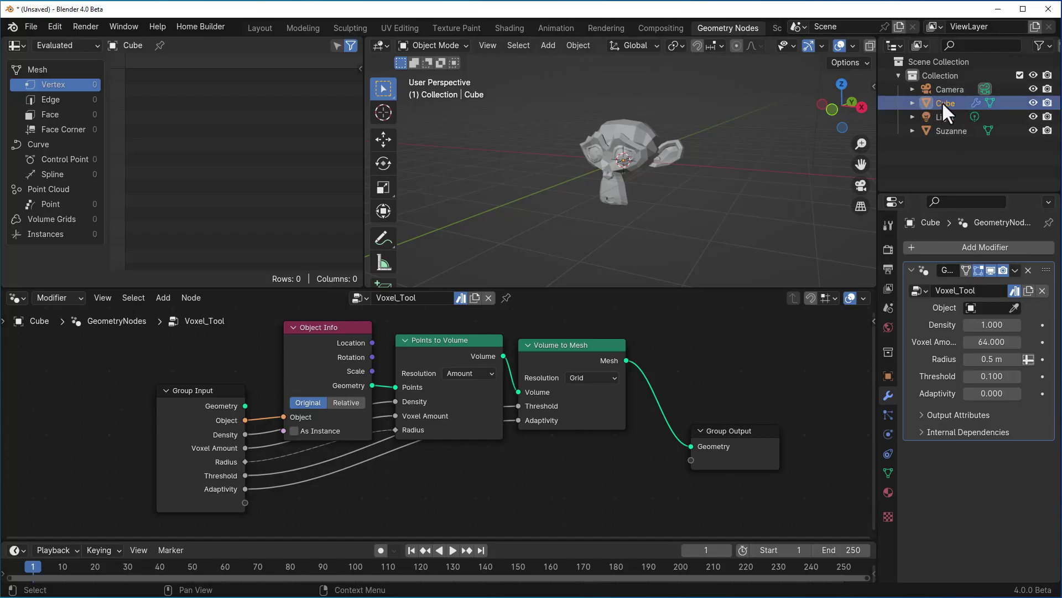
- Delete the cube and Suzanne, then add a torus
key("x")
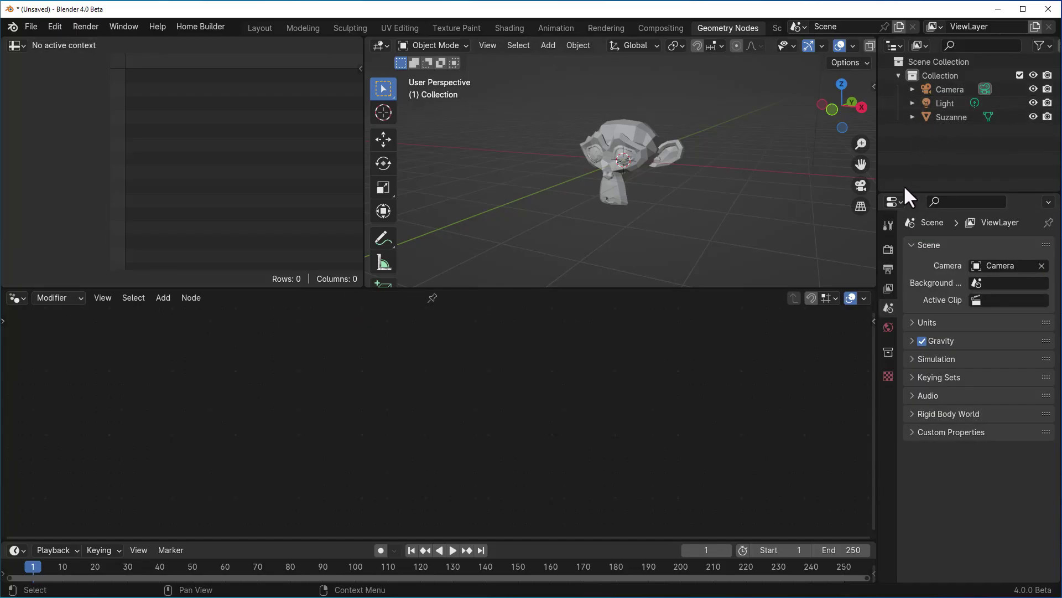
left_click(622, 134)
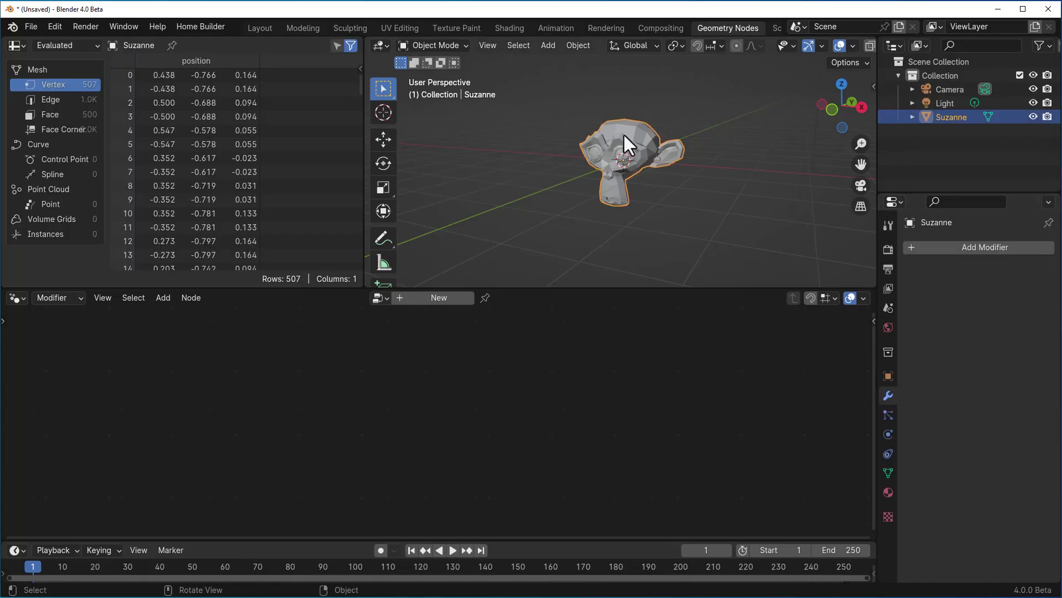
key("Delete")
key("shift+a")
mouse_move(623, 133)
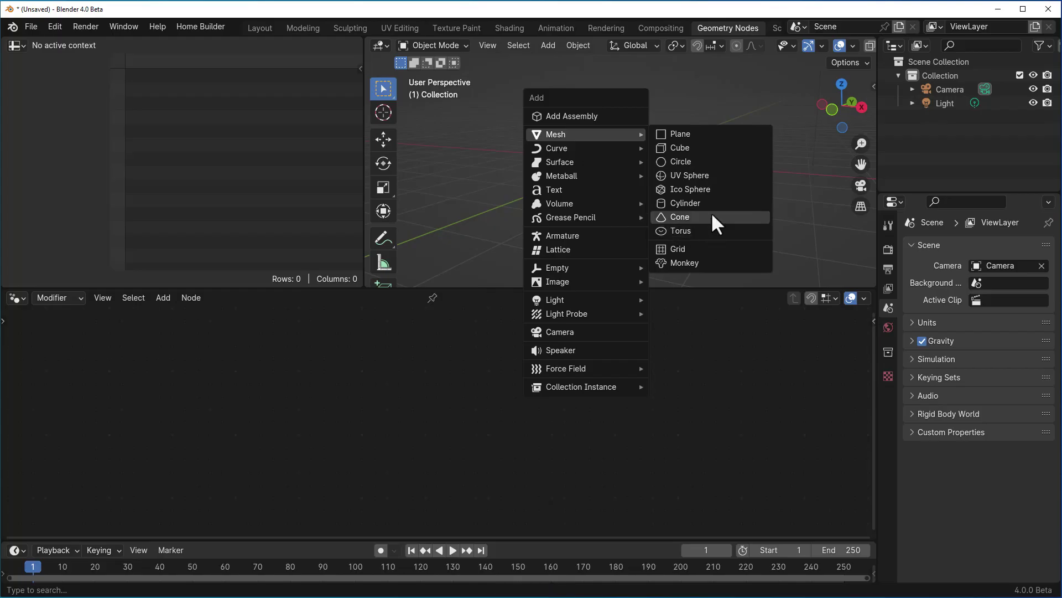
left_click(689, 229)
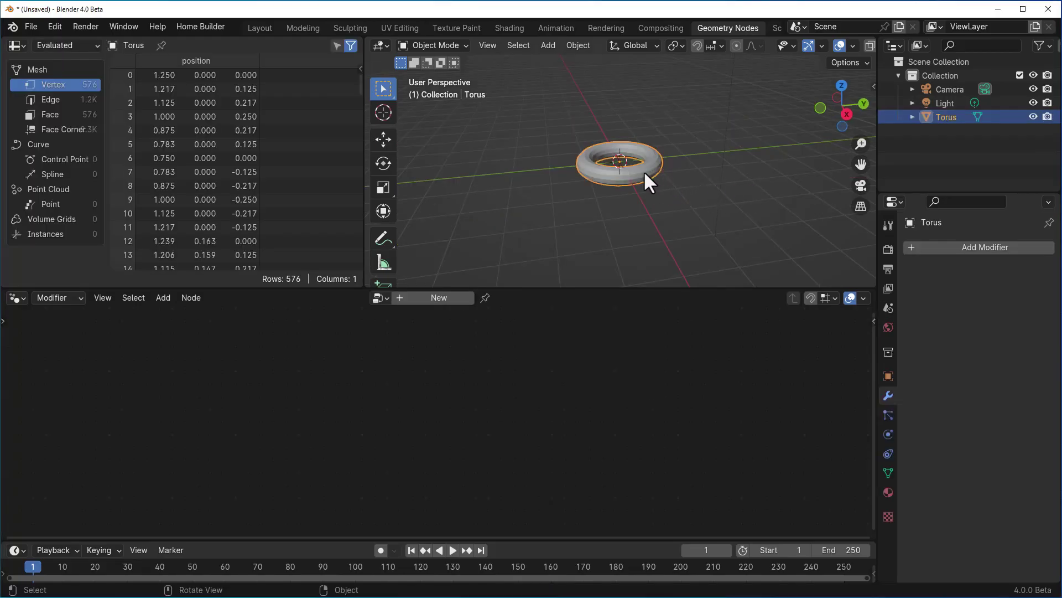
- Duplicate the torus and give the copy a Voxel_Tool modifier with Object set to Torus
key("shift+d")
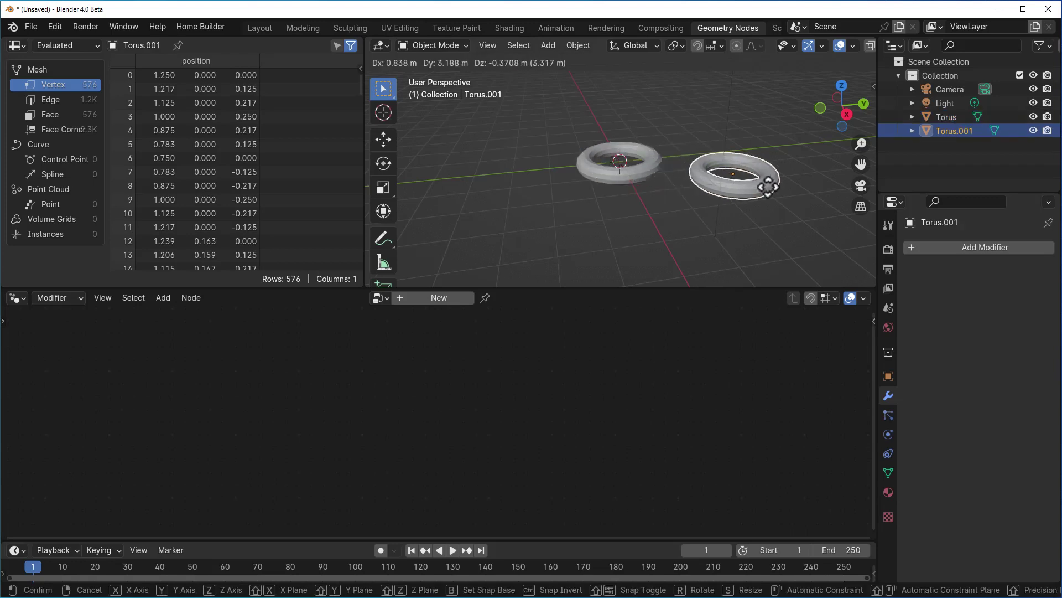
left_click(761, 174)
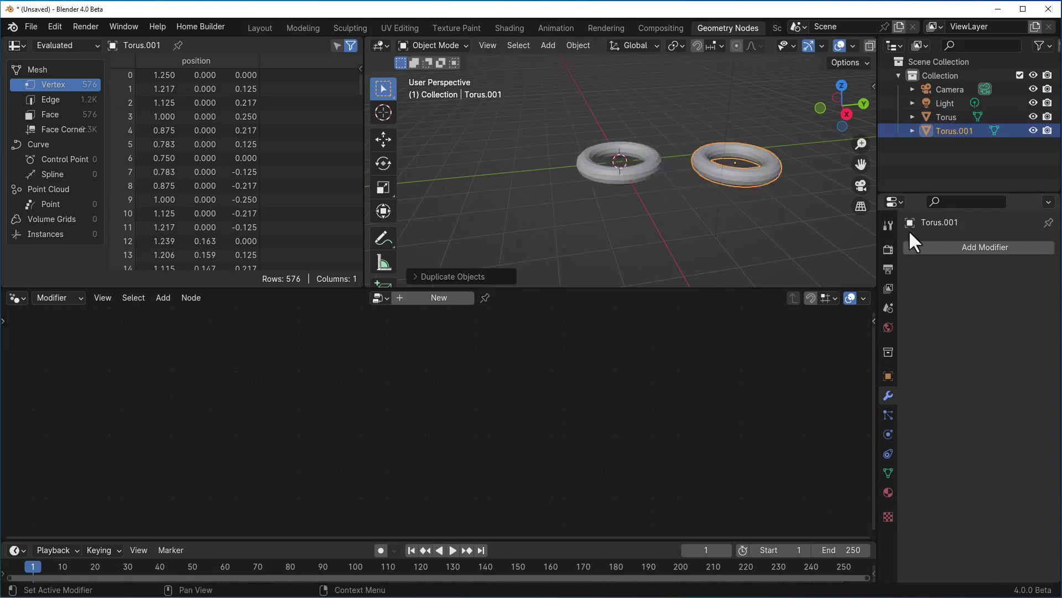
left_click(945, 244)
mouse_move(939, 244)
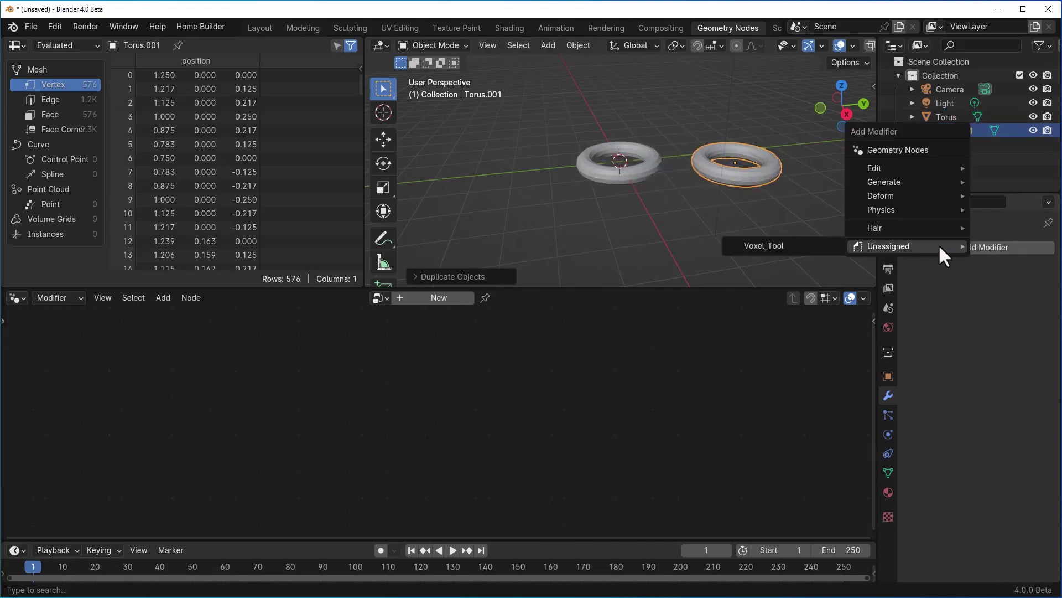
left_click(758, 245)
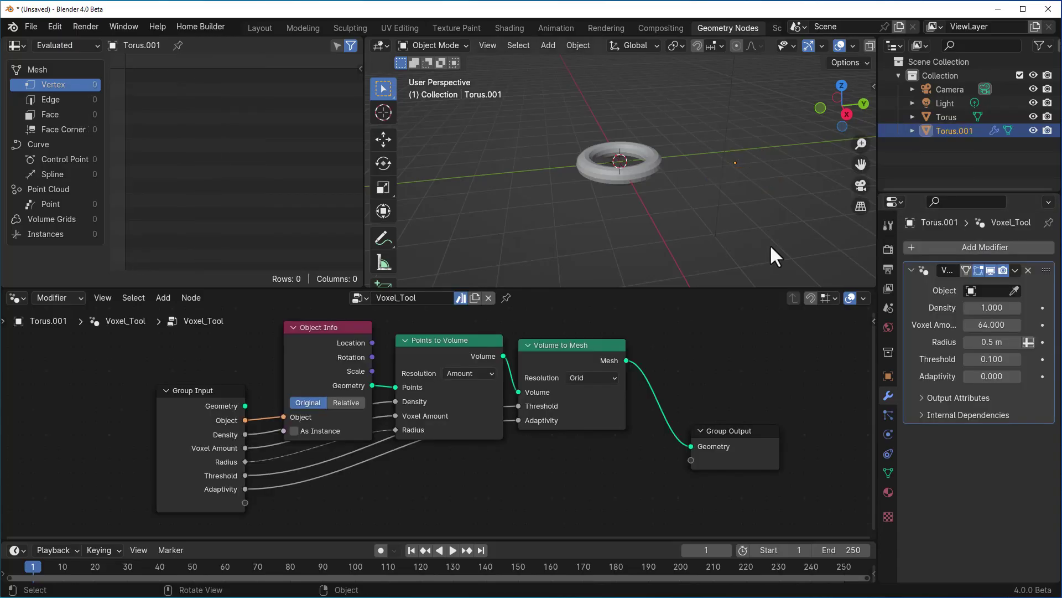
left_click(979, 291)
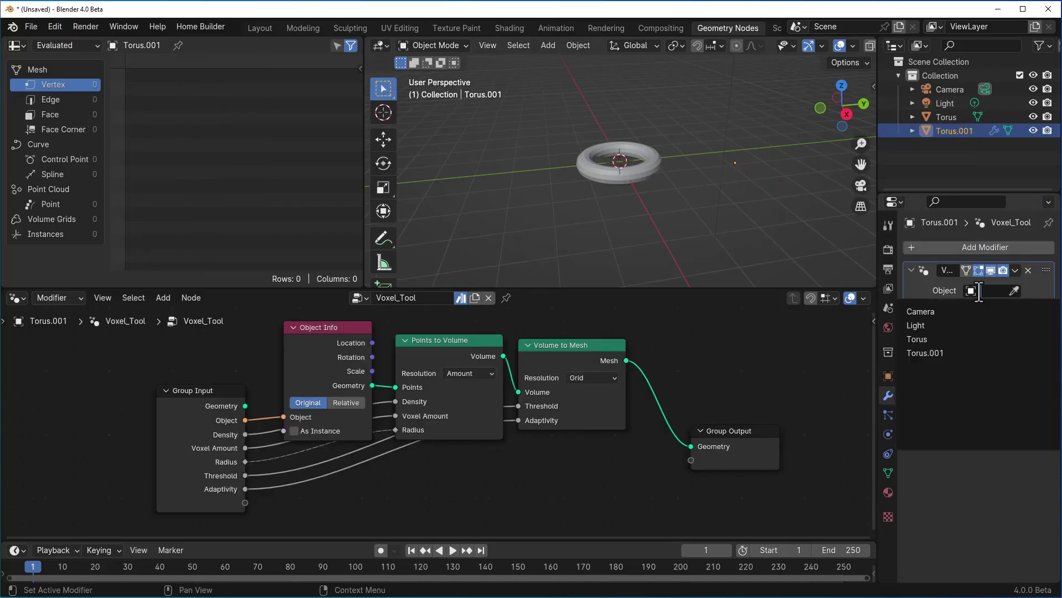
left_click(943, 340)
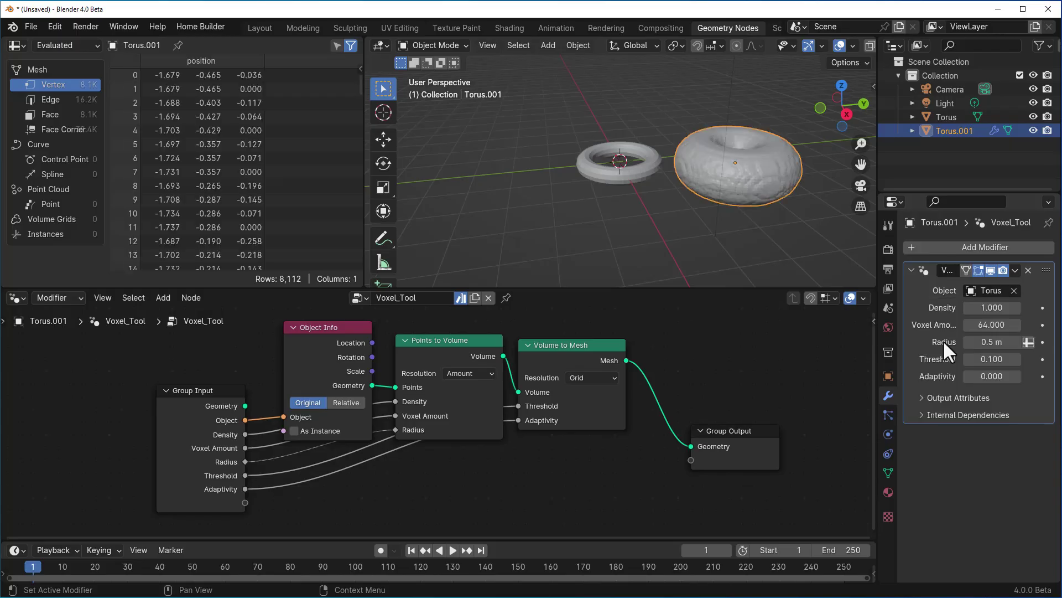
- Inspect the voxelized torus copy, then delete it
middle_click_drag(689, 145, 675, 175)
scroll(674, 177, "down", 5)
scroll(673, 180, "up", 5)
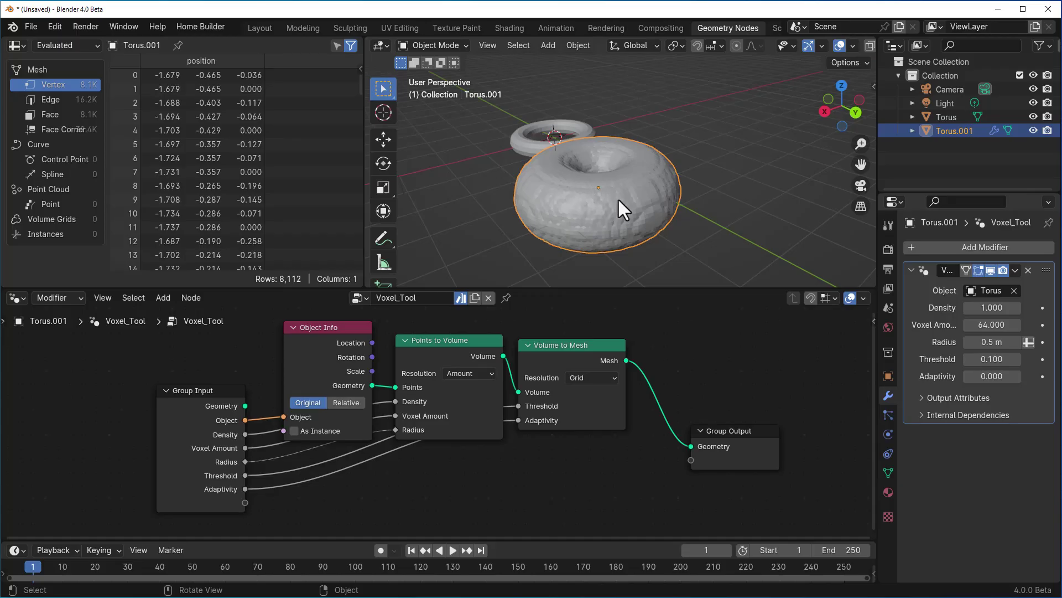
scroll(618, 198, "down", 5)
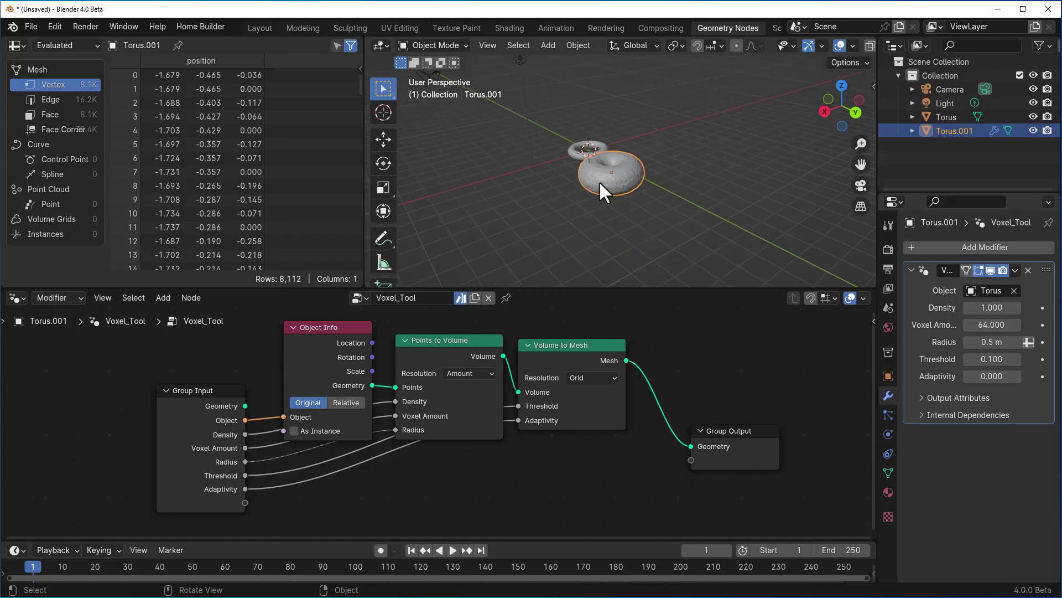
key("Delete")
- Delete the original Torus, add a Plane, and give it a new Geometry Nodes tree
left_click(595, 156)
key("Delete")
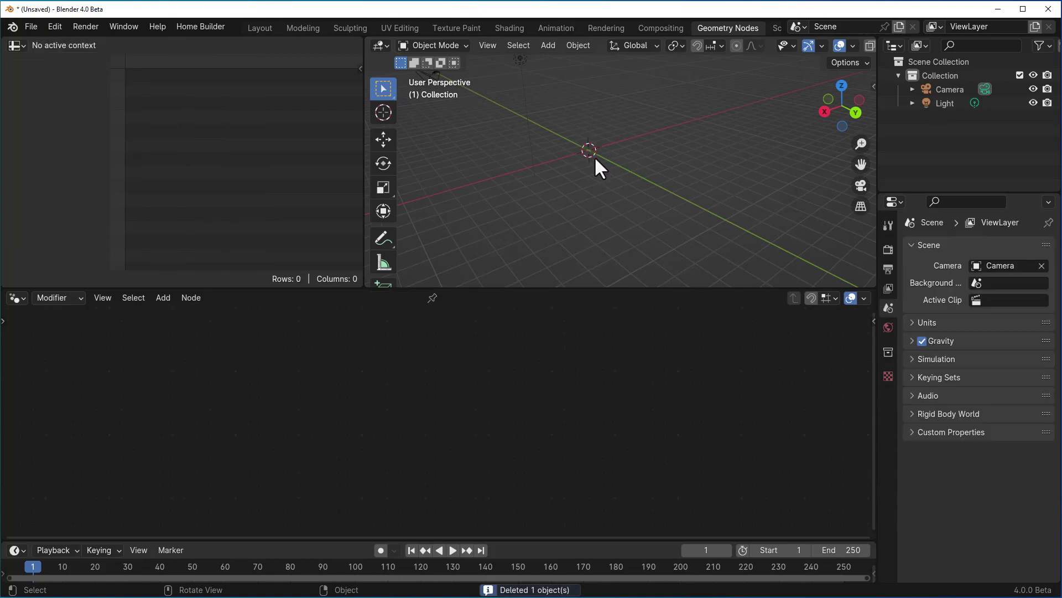
key("shift+a")
mouse_move(603, 163)
left_click(646, 162)
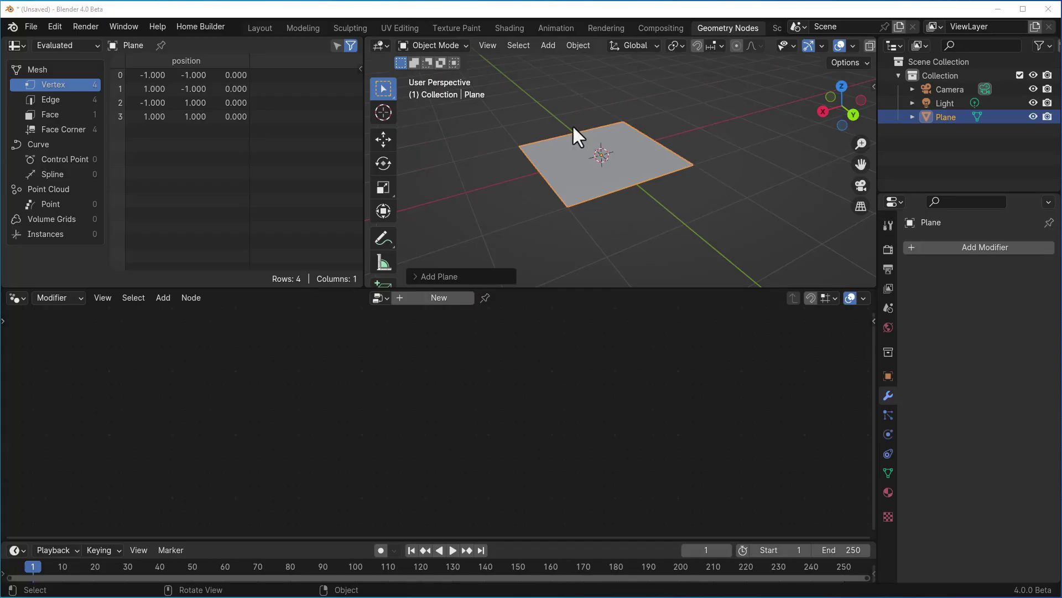
left_click(449, 296)
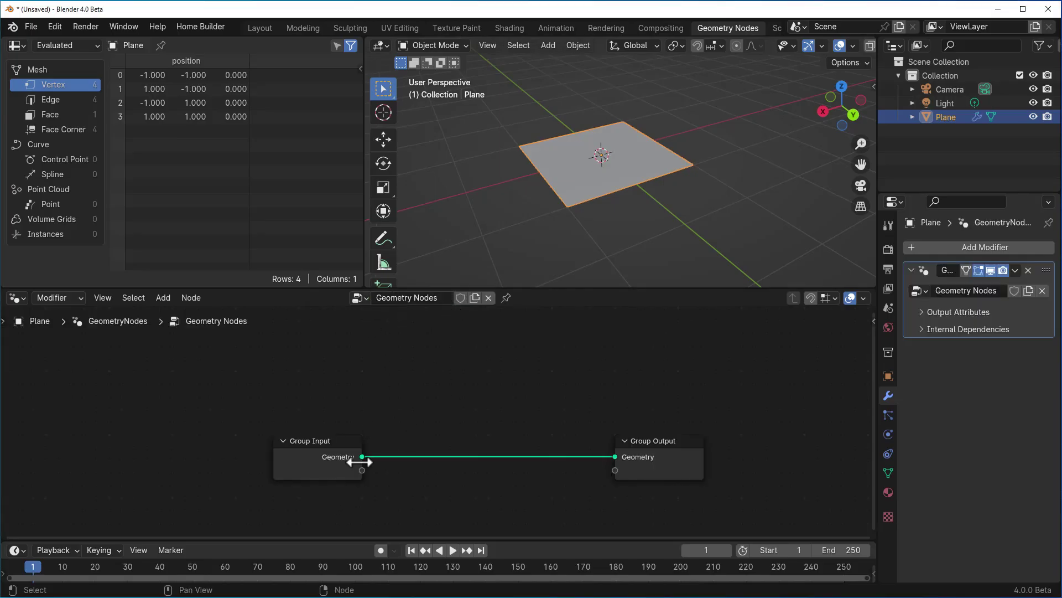
- Chain Mesh to Points and Instance on Points after the plane geometry into Group Output
mouse_move(363, 458)
left_click_drag(362, 457, 407, 423)
type("mt")
key("Return")
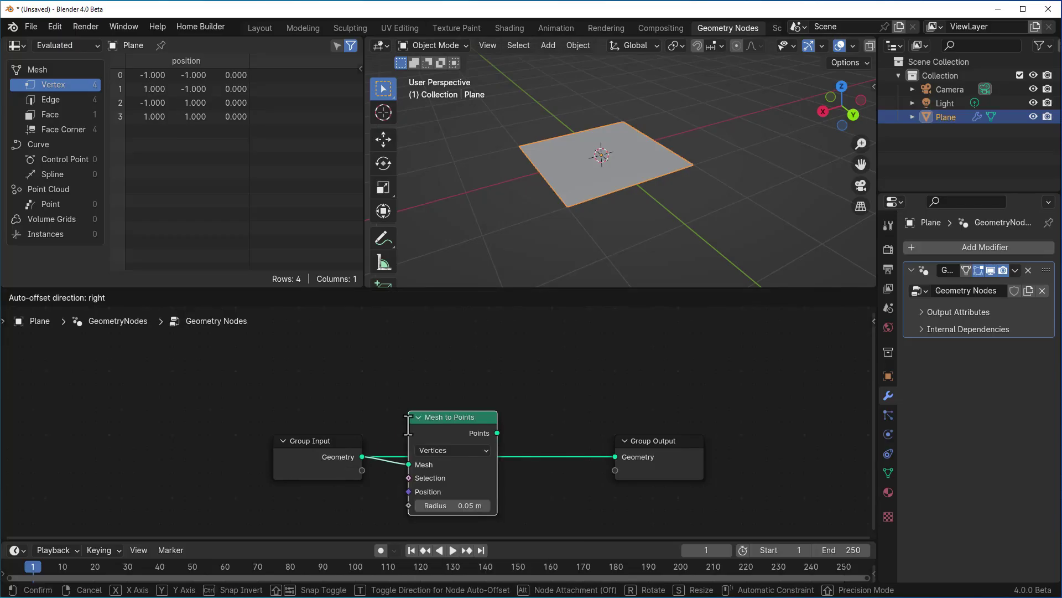
left_click(462, 412)
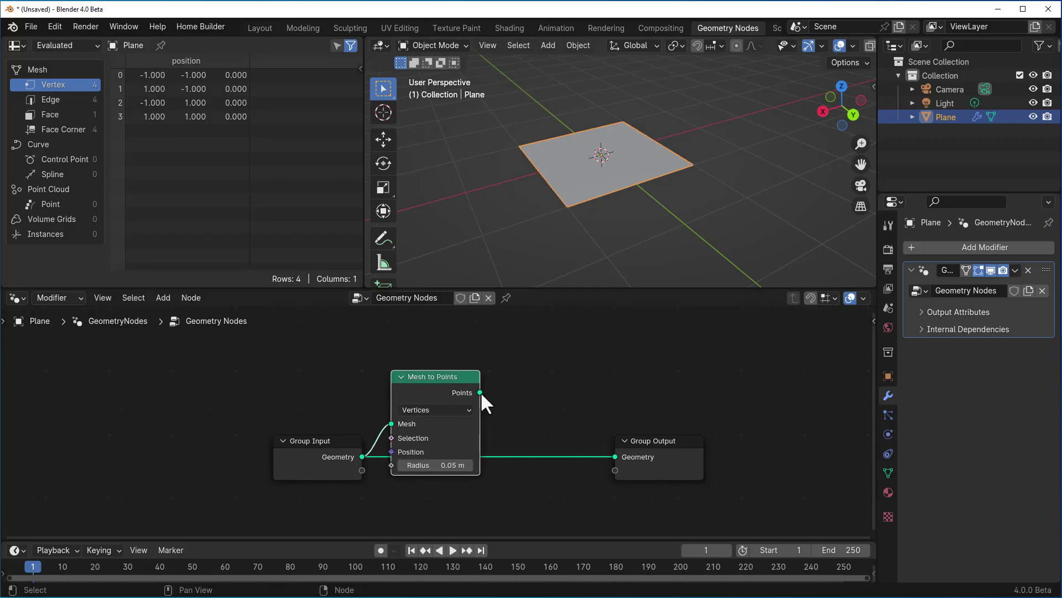
left_click_drag(479, 392, 553, 382)
type("ins")
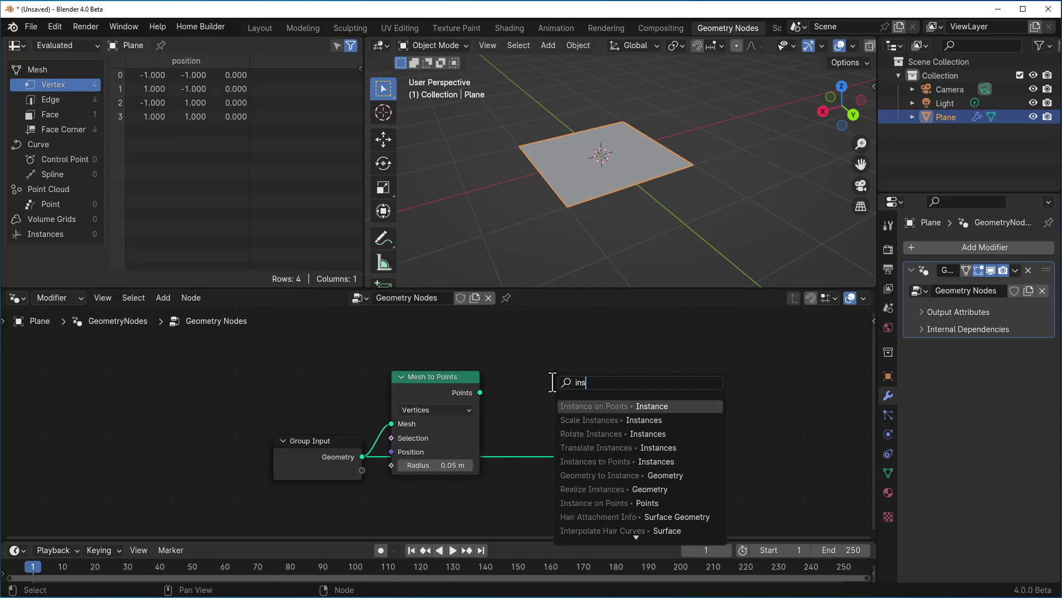
key("Return")
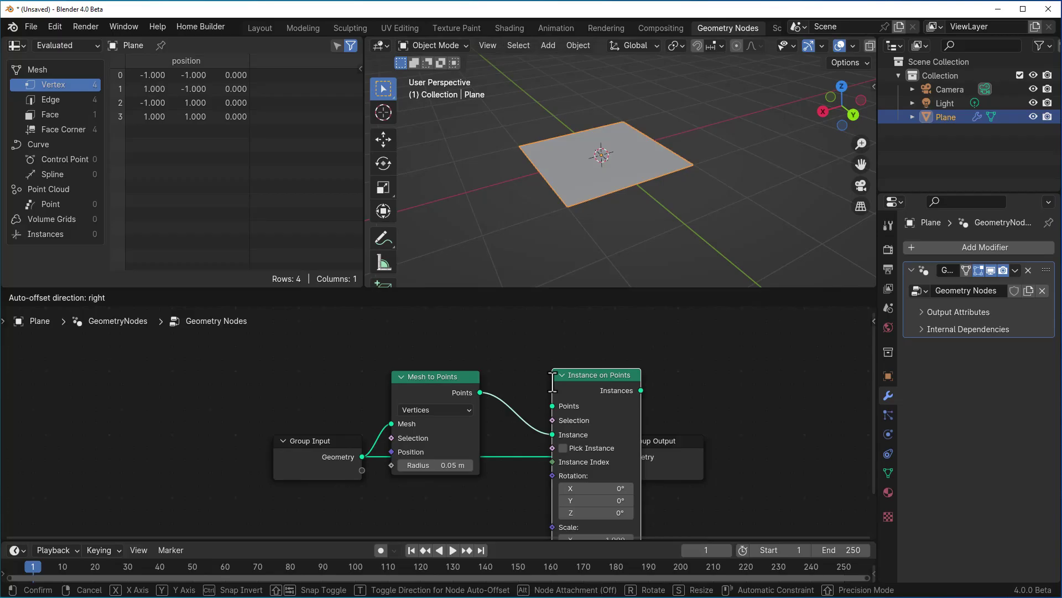
left_click(516, 369)
left_click_drag(605, 378, 688, 435)
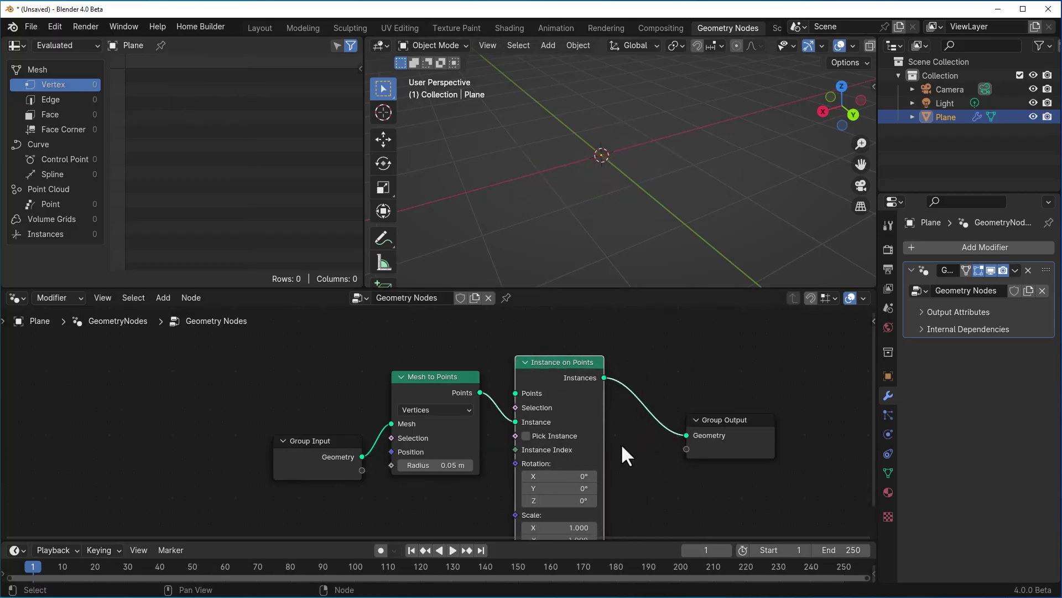
- Add a Mesh Primitives Cube node as the instance, feeding the points into the Points input
middle_click_drag(678, 124, 668, 140)
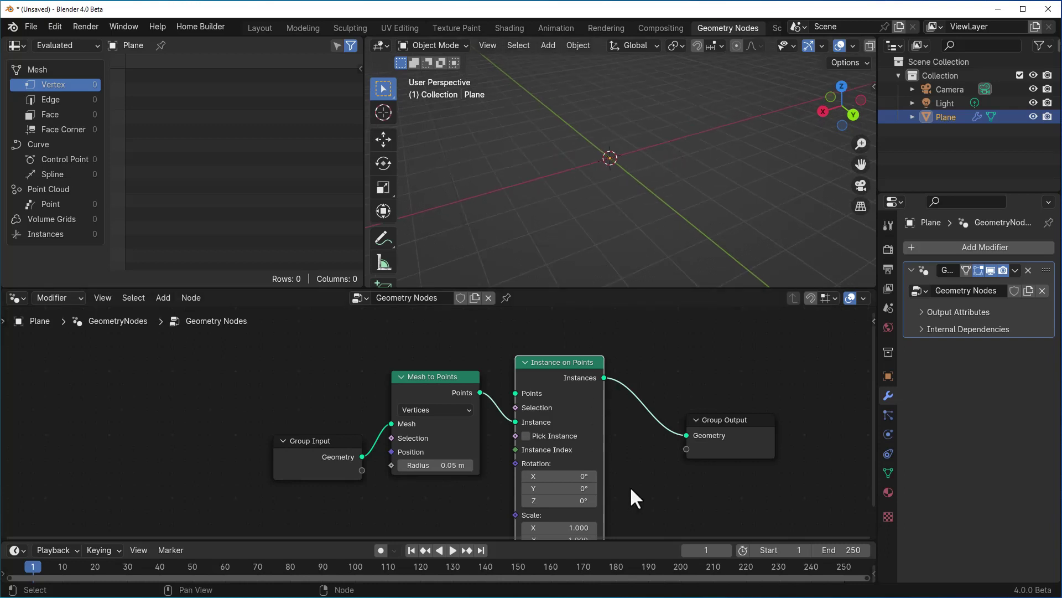
middle_click_drag(669, 486, 755, 398)
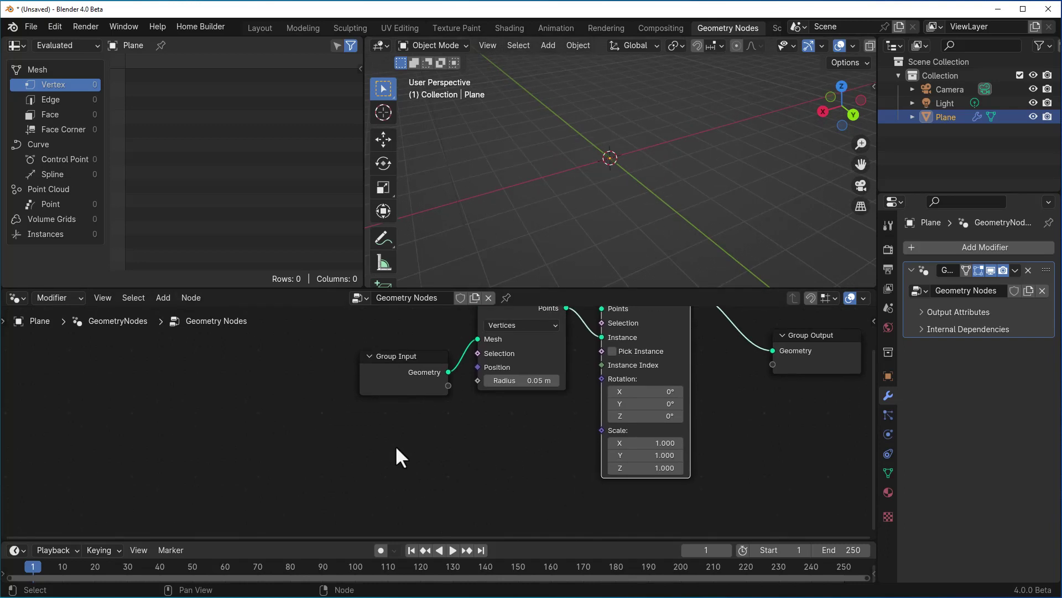
key("shift+a")
mouse_move(363, 419)
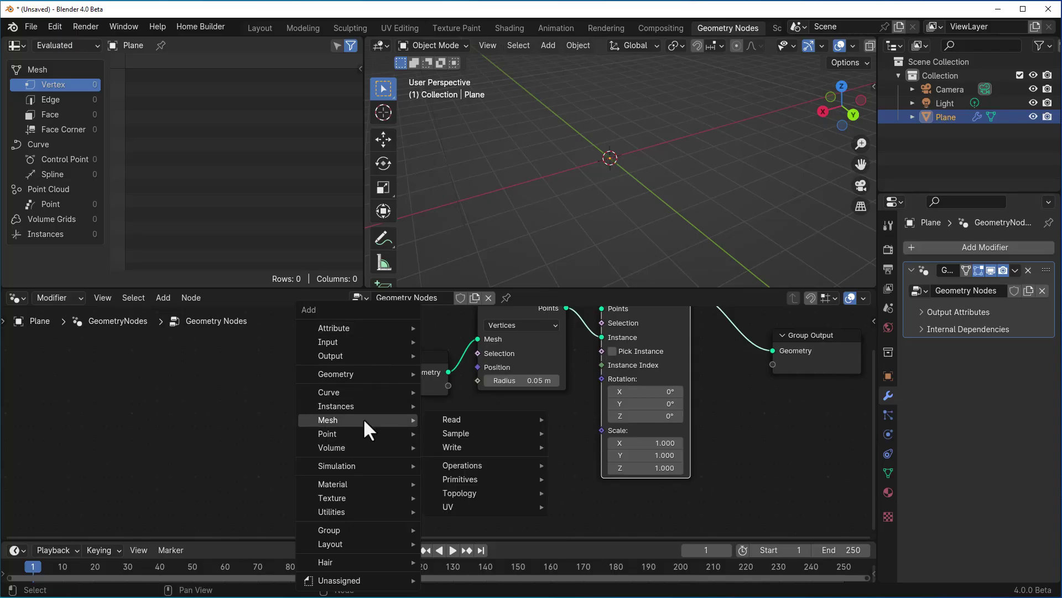
mouse_move(474, 479)
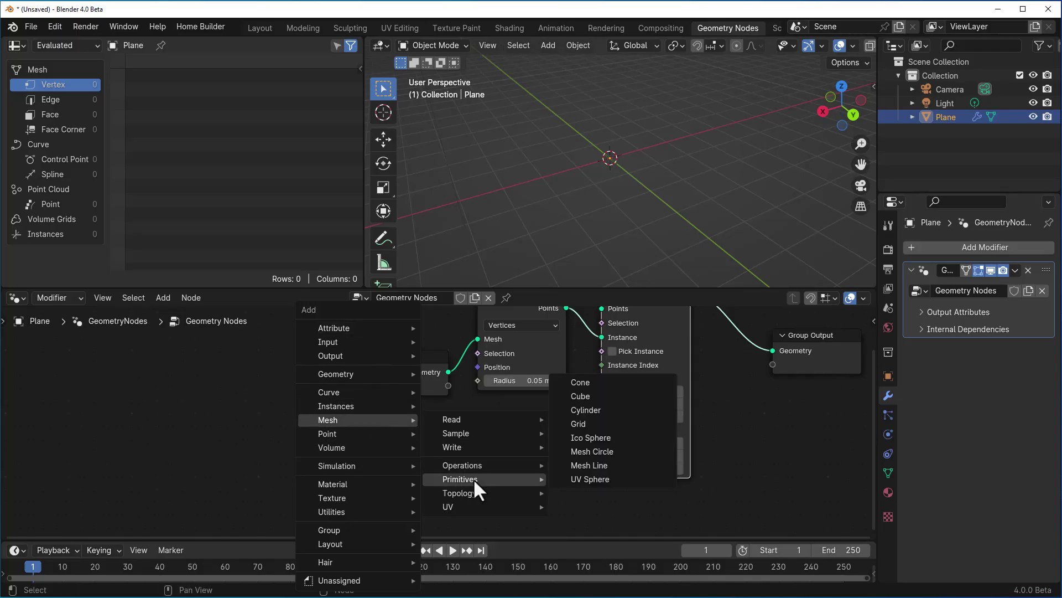
left_click(596, 397)
left_click(415, 435)
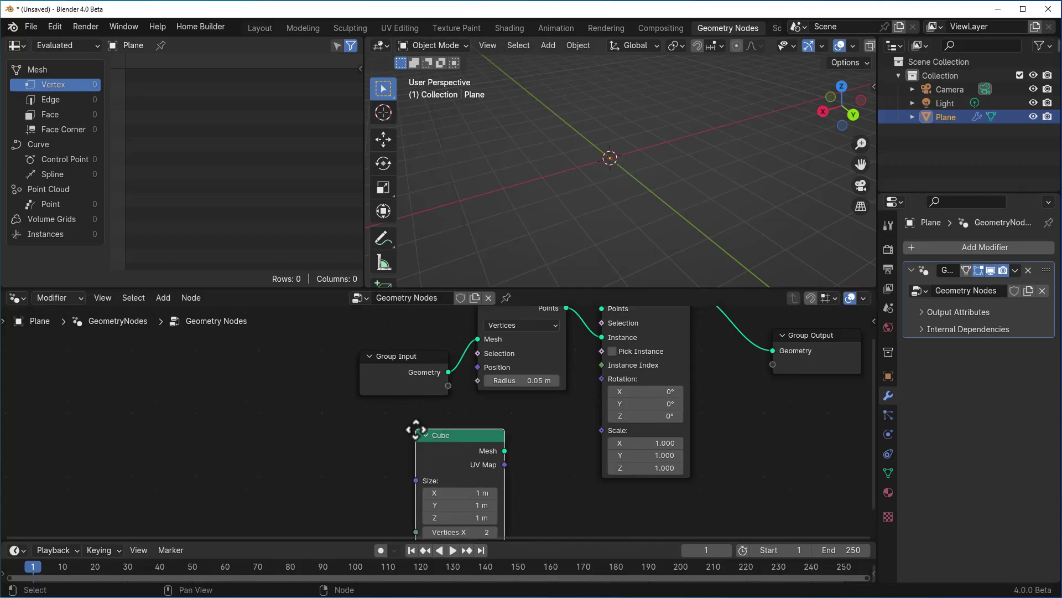
middle_click_drag(560, 398, 565, 439)
left_click_drag(594, 378, 596, 349)
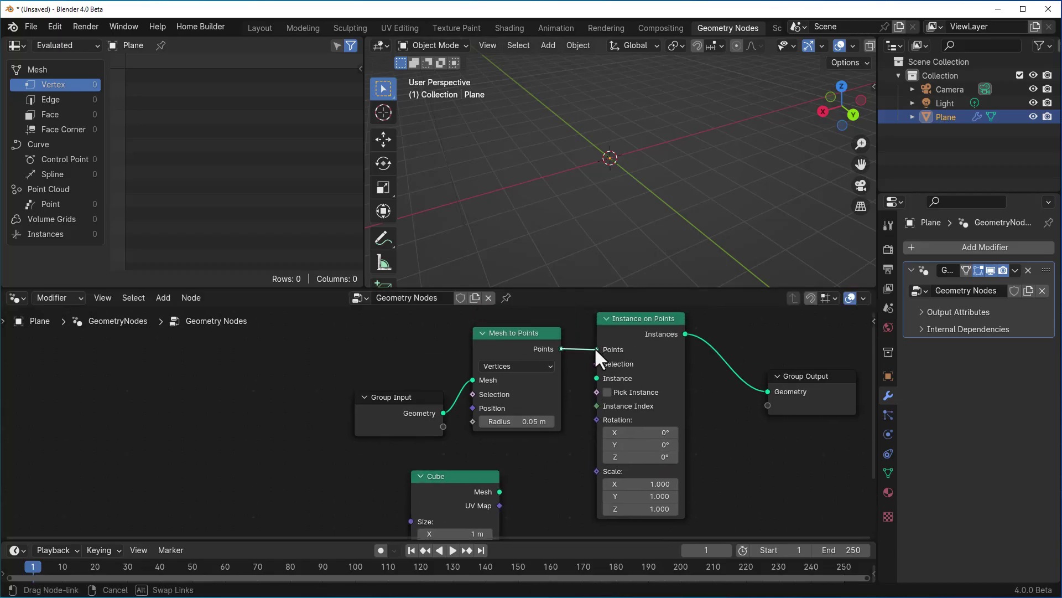
left_click_drag(499, 491, 588, 386)
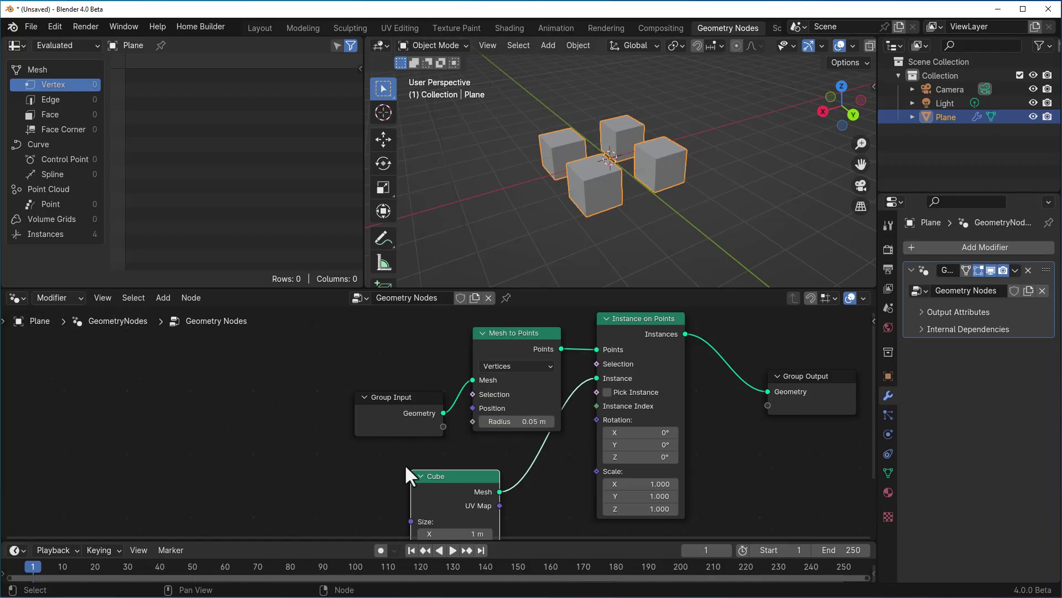
- Move Group Input and Mesh to Points further left and recenter the node tree
left_click_drag(369, 450, 467, 407)
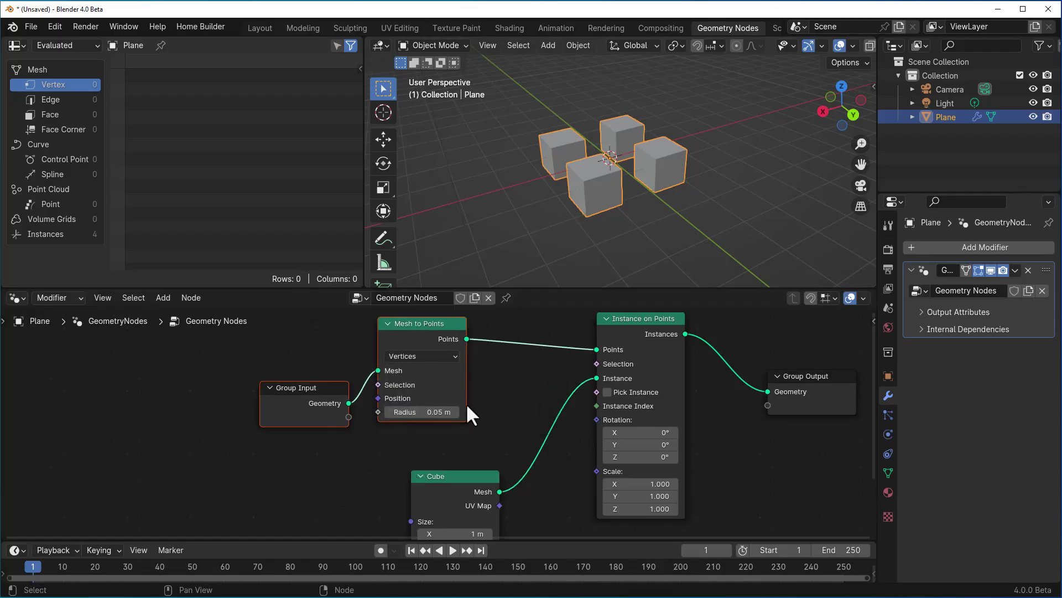
left_click(503, 433)
middle_click_drag(503, 432, 540, 392)
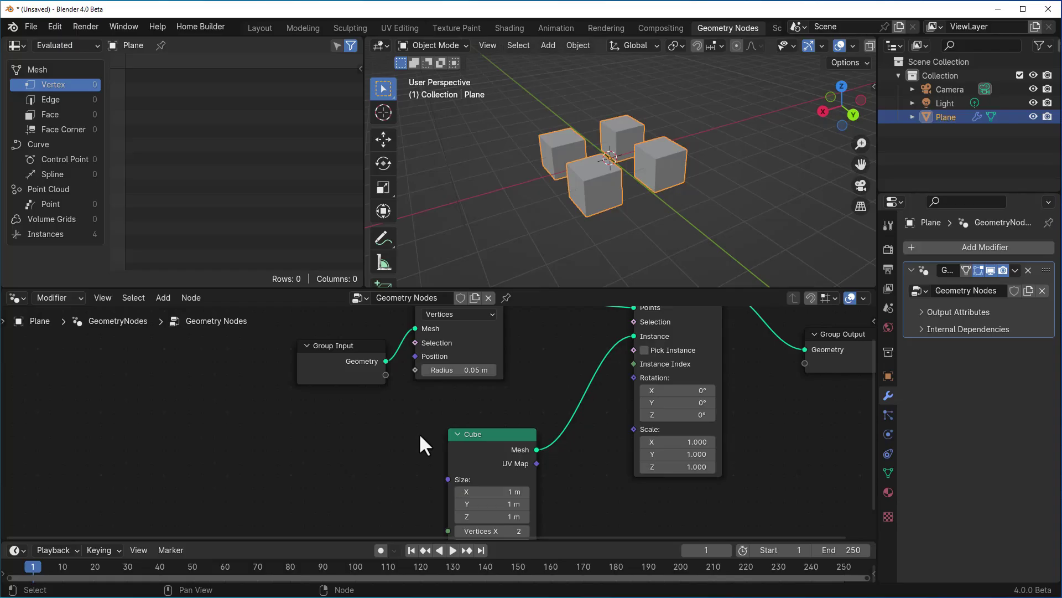
- Add two Object Info nodes to the node tree
key("shift+a")
type("obj")
key("Return")
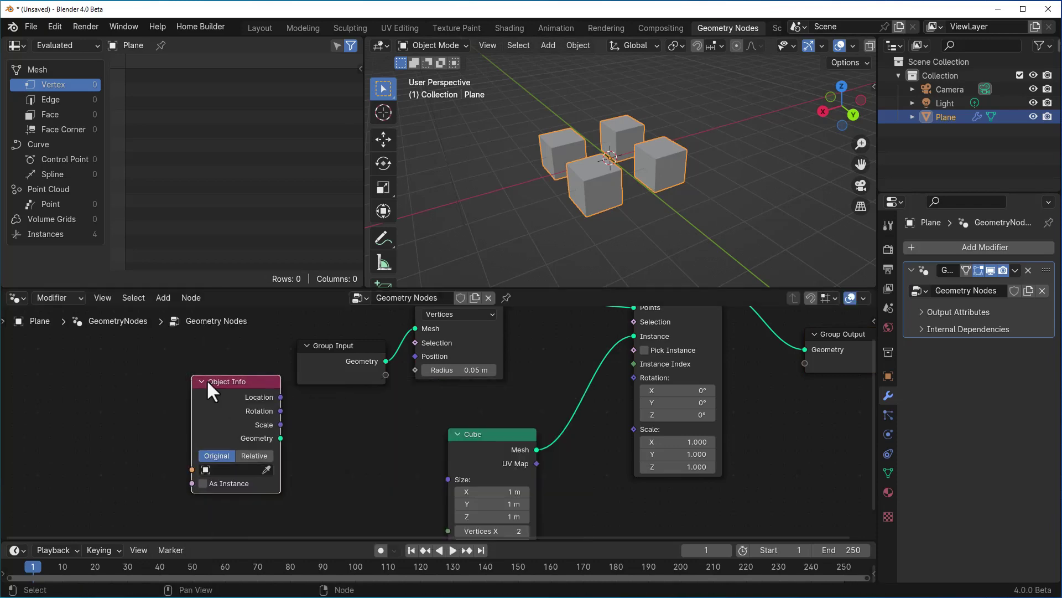
left_click(310, 477)
key("shift+d")
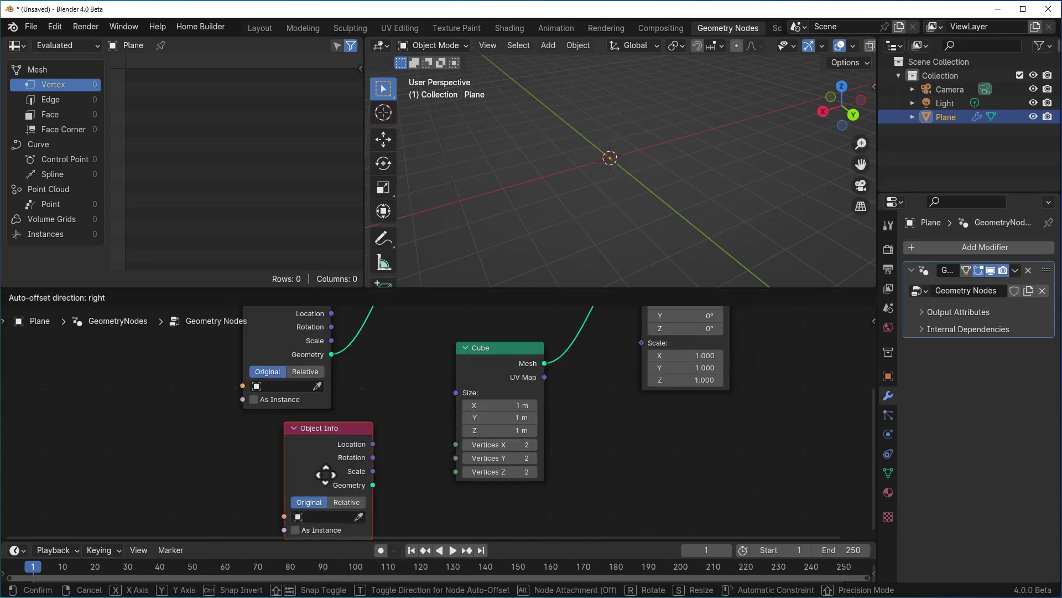
left_click(334, 478)
scroll(335, 478, "down", 2)
left_click_drag(265, 447, 354, 426)
- Add a Transform Geometry node and expose both Object Info objects as group inputs
key("shift+a")
type("tran")
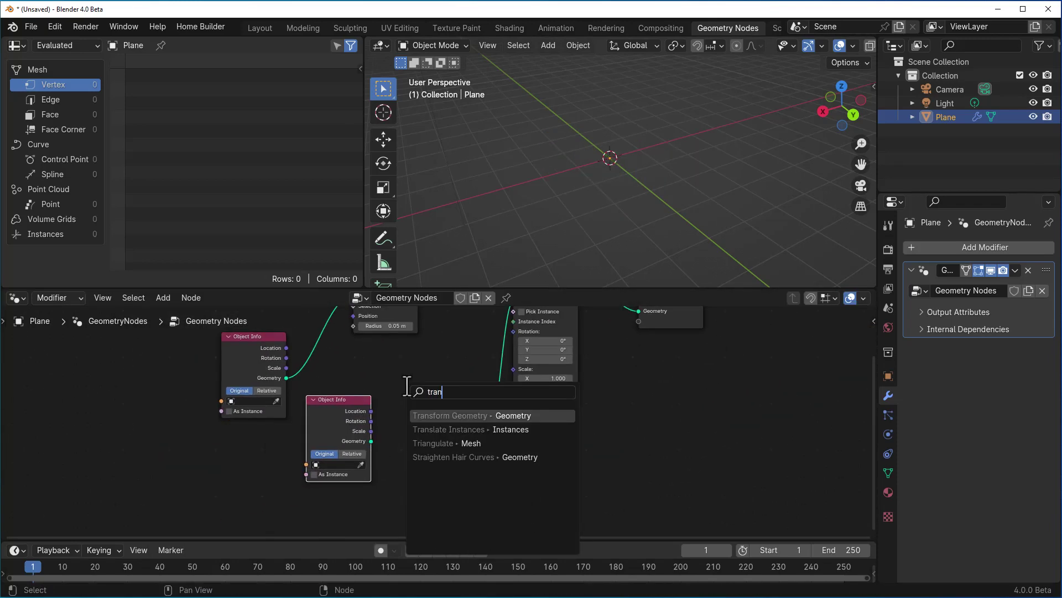
key("Return")
left_click(493, 394)
left_click(329, 413)
scroll(334, 437, "up", 2)
left_click_drag(475, 391, 402, 394)
key("g")
left_click(422, 361)
scroll(422, 361, "down", 2)
left_click_drag(404, 439, 301, 404)
left_click_drag(513, 379, 535, 379)
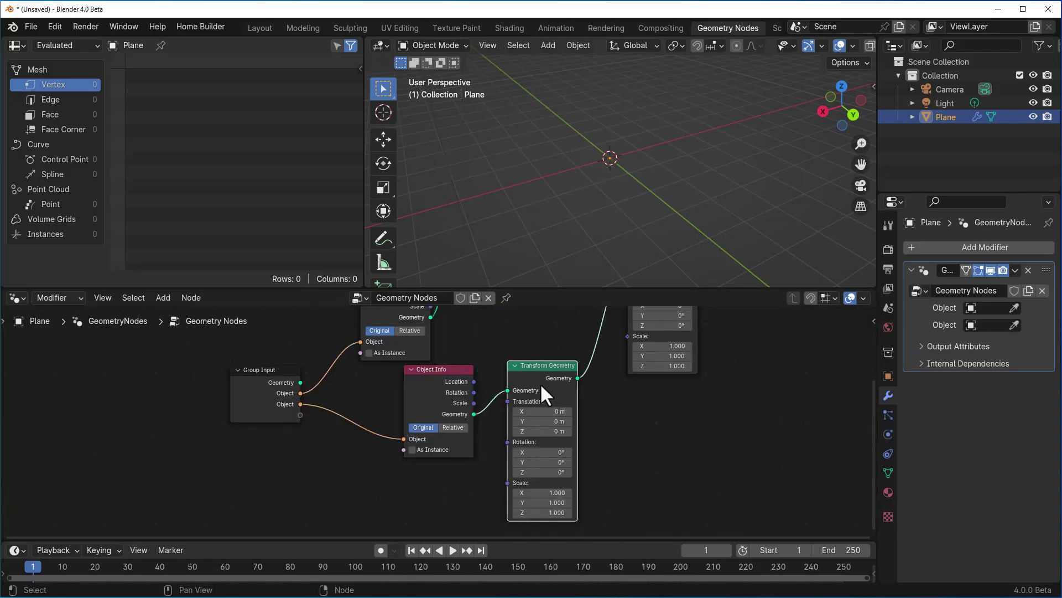
left_click(534, 379)
- Expose Translation, Rotation and Scale as modifier inputs and tidy the node layout
middle_click_drag(462, 484, 562, 450)
left_click_drag(609, 365, 395, 435)
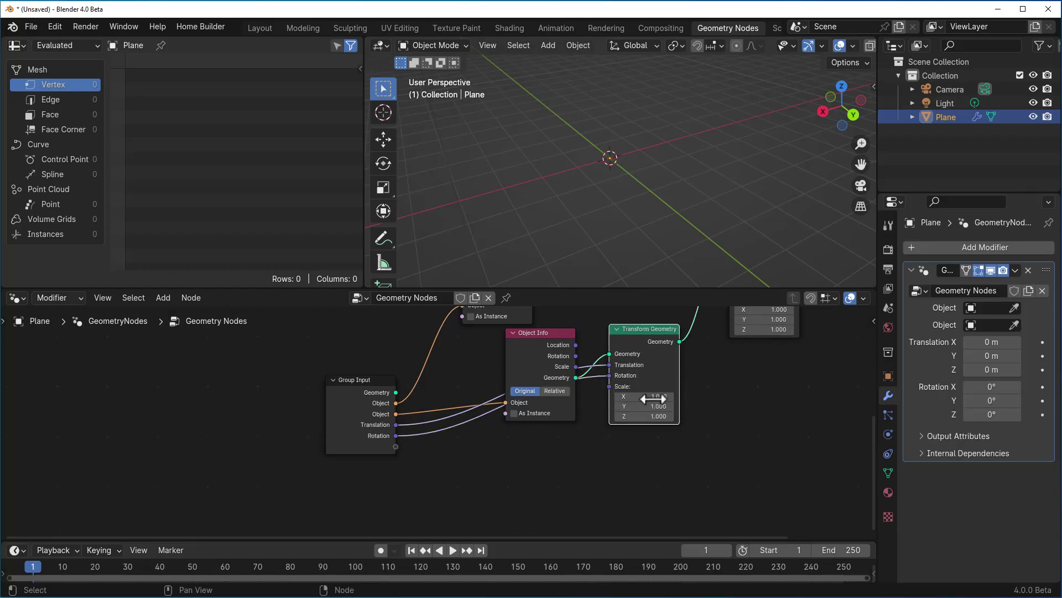
left_click_drag(609, 386, 396, 446)
scroll(547, 474, "down", 2)
middle_click_drag(527, 427, 550, 342)
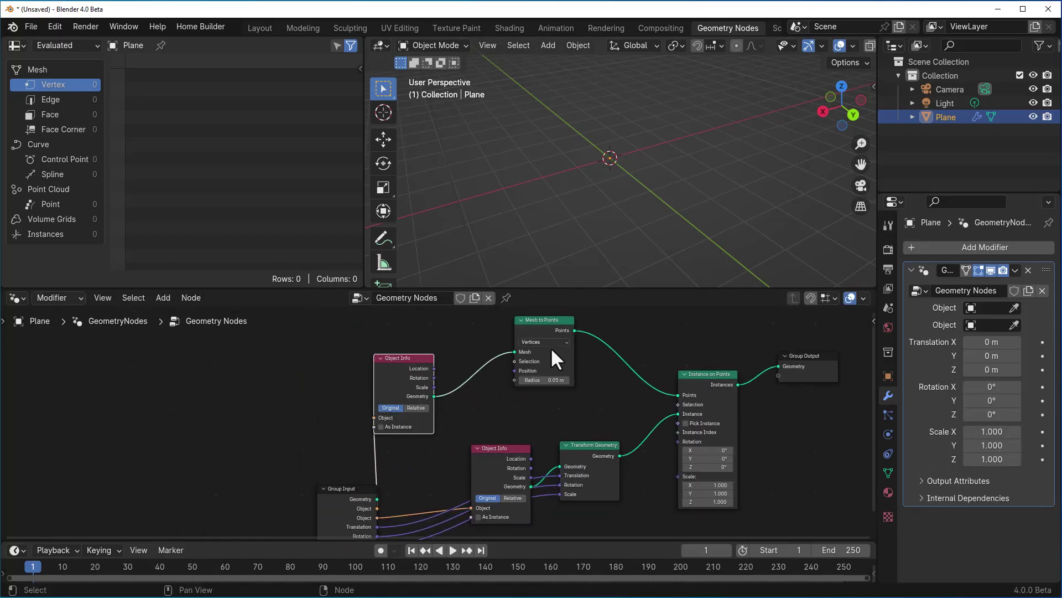
scroll(735, 351, "up", 2)
left_click_drag(735, 350, 623, 459)
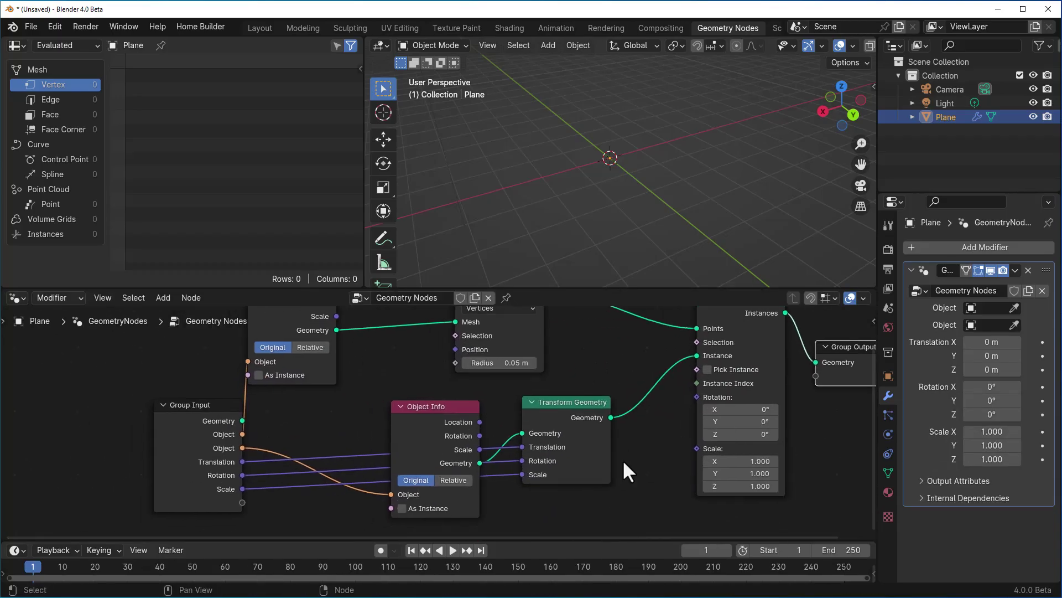
scroll(624, 459, "down", 2)
middle_click_drag(625, 459, 546, 449)
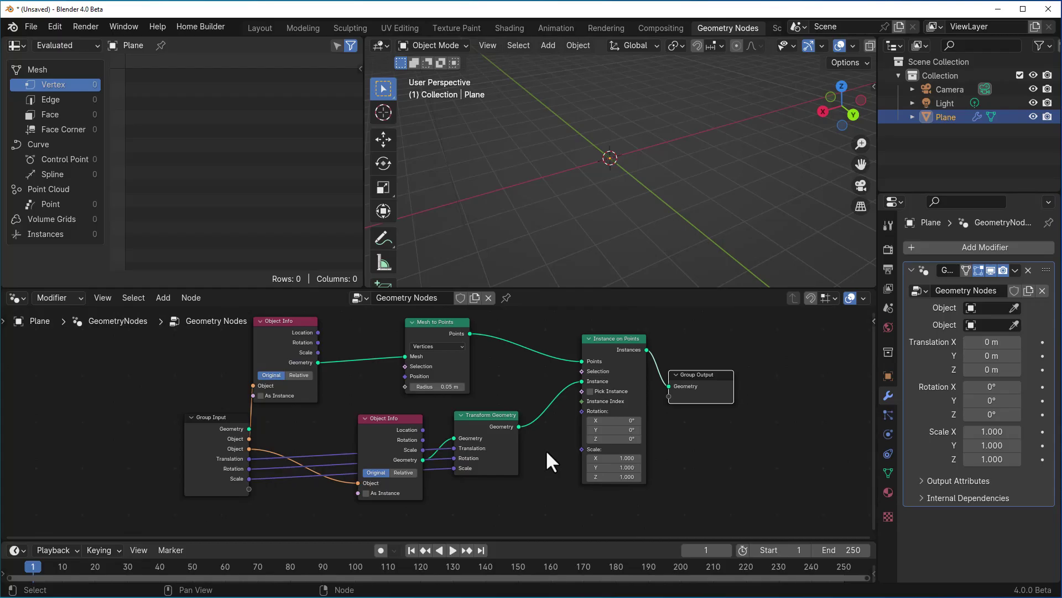
- Rename the node group to 'Scatter-Basic'
double_click(445, 299)
type("Scatter-Basic")
key("Return")
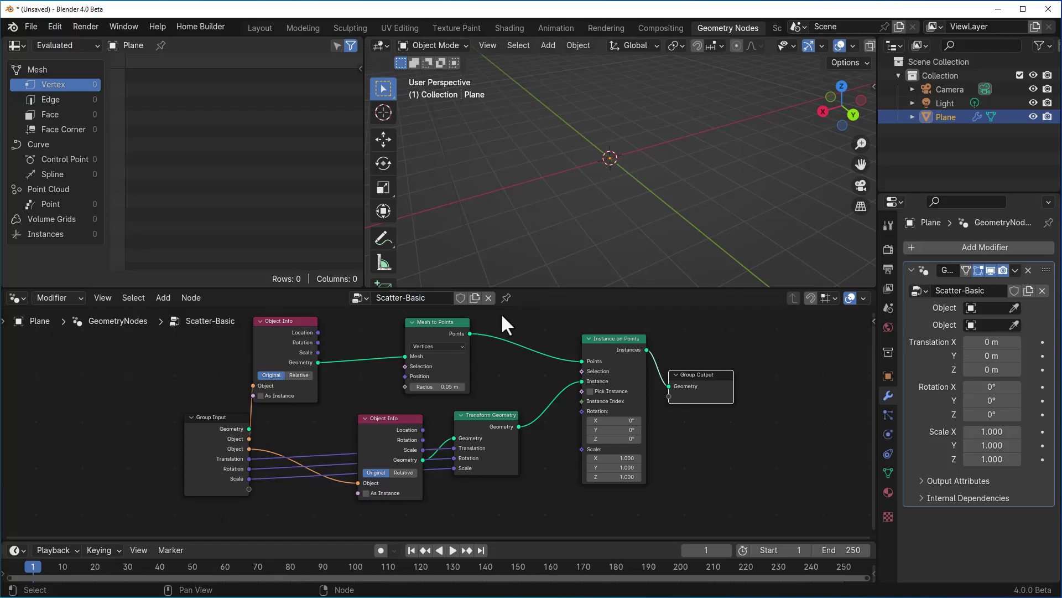
- Mark Scatter-Basic as an asset and show Current File assets in an Asset Browser
right_click(427, 292)
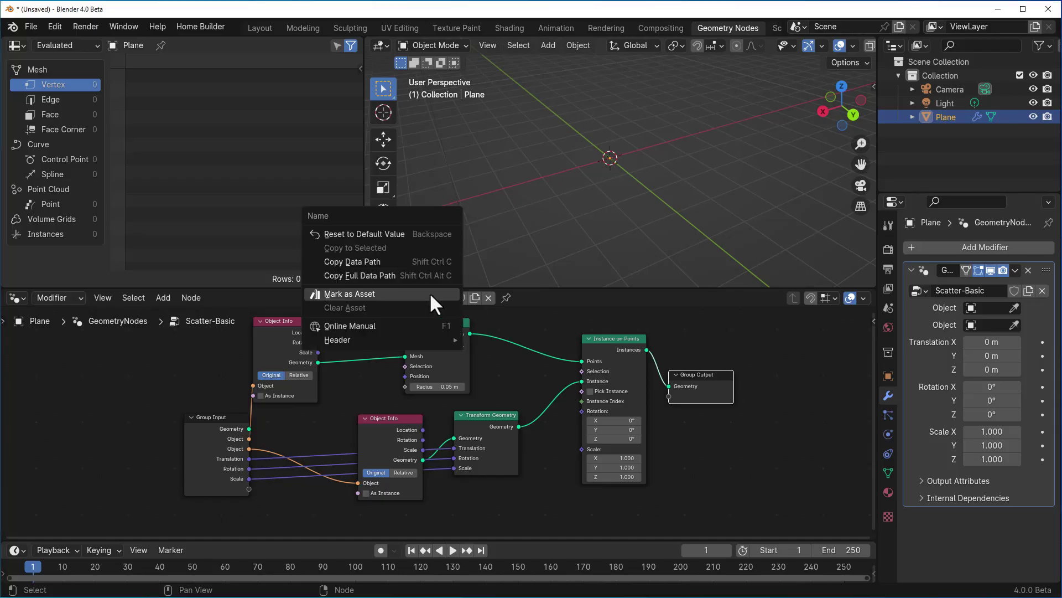
left_click(378, 291)
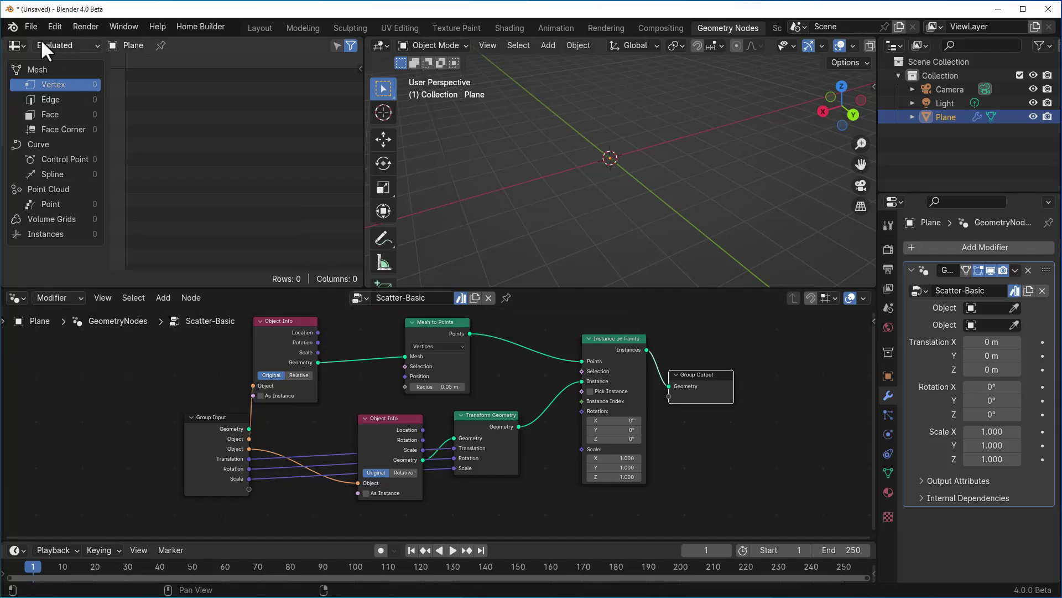
left_click(15, 45)
left_click(452, 126)
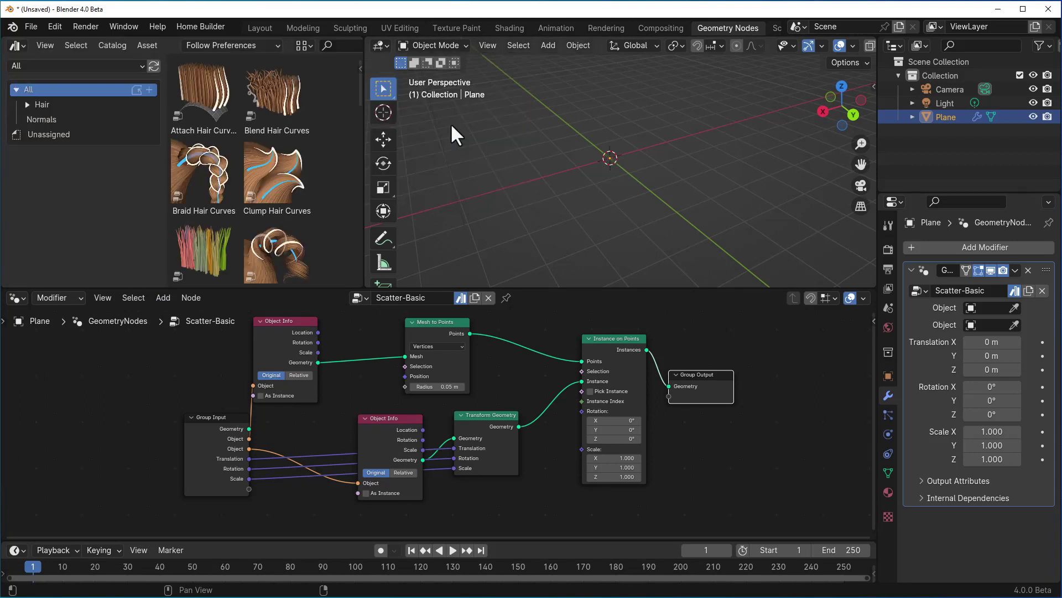
left_click(105, 64)
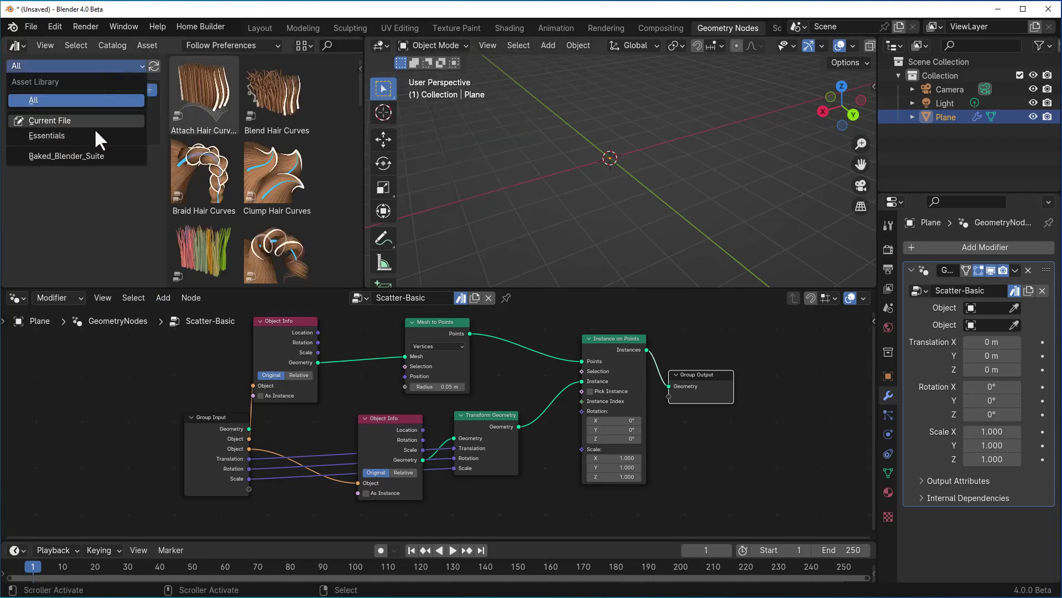
left_click(76, 120)
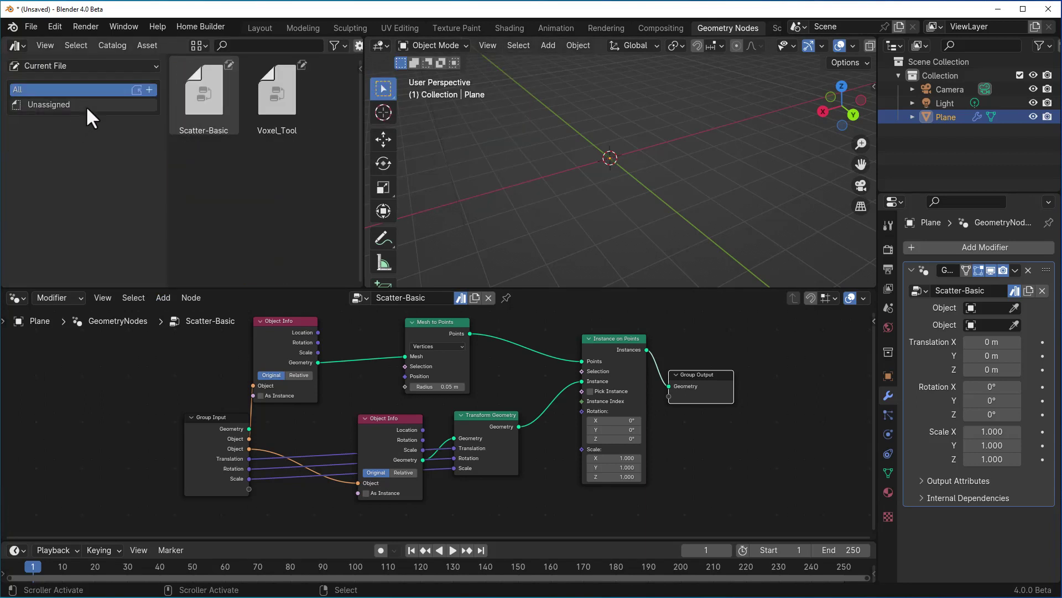
- Create a MyMods catalog with a Tools sub-catalog, then view the Unassigned assets
left_click(149, 90)
left_click(152, 103)
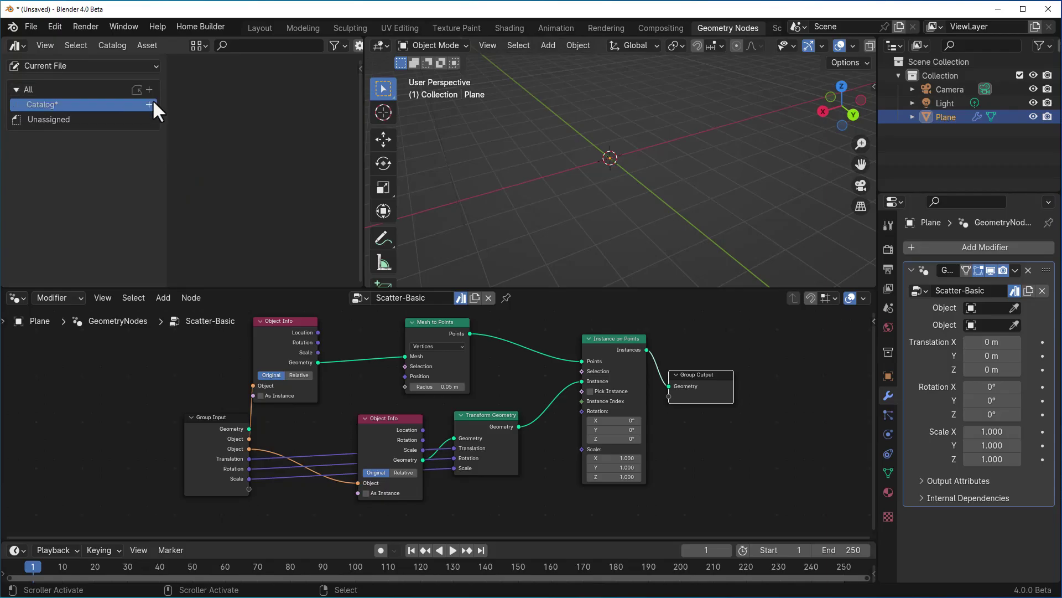
double_click(122, 103)
type("MyMods")
key("Return")
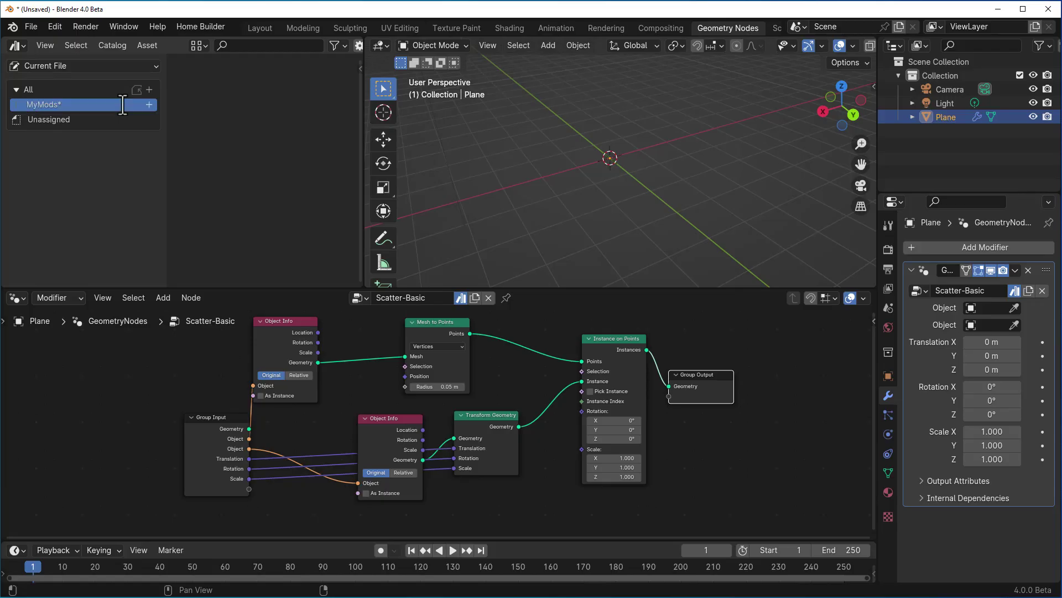
left_click(147, 104)
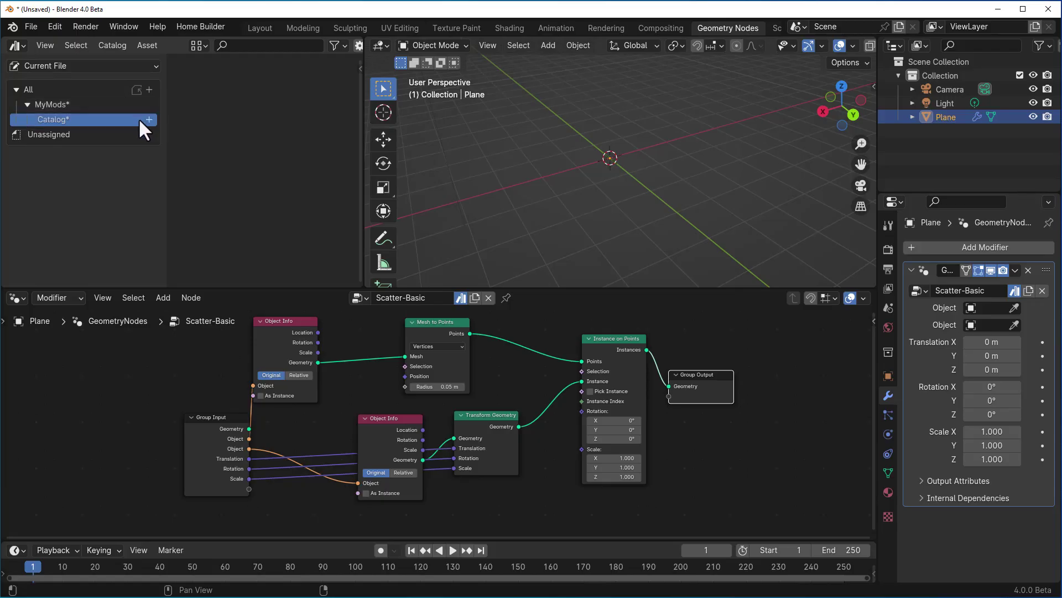
type("Tools")
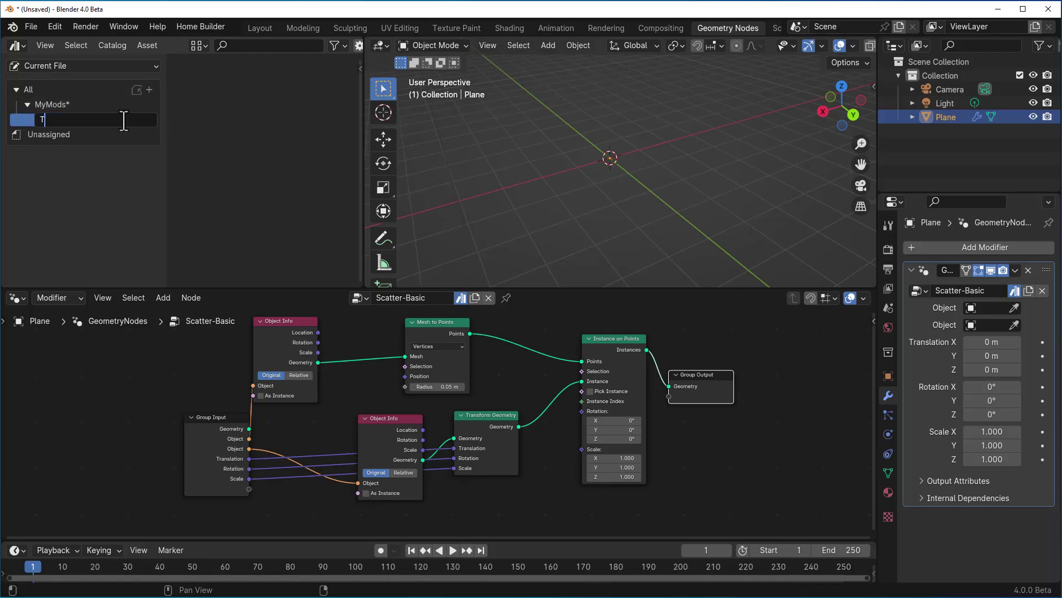
key("Return")
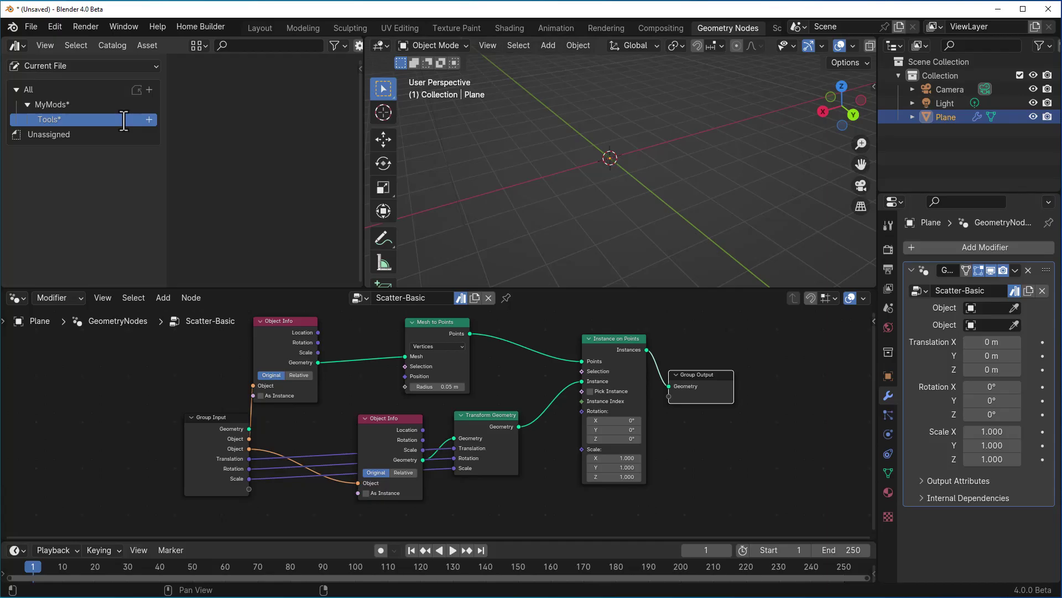
left_click(139, 135)
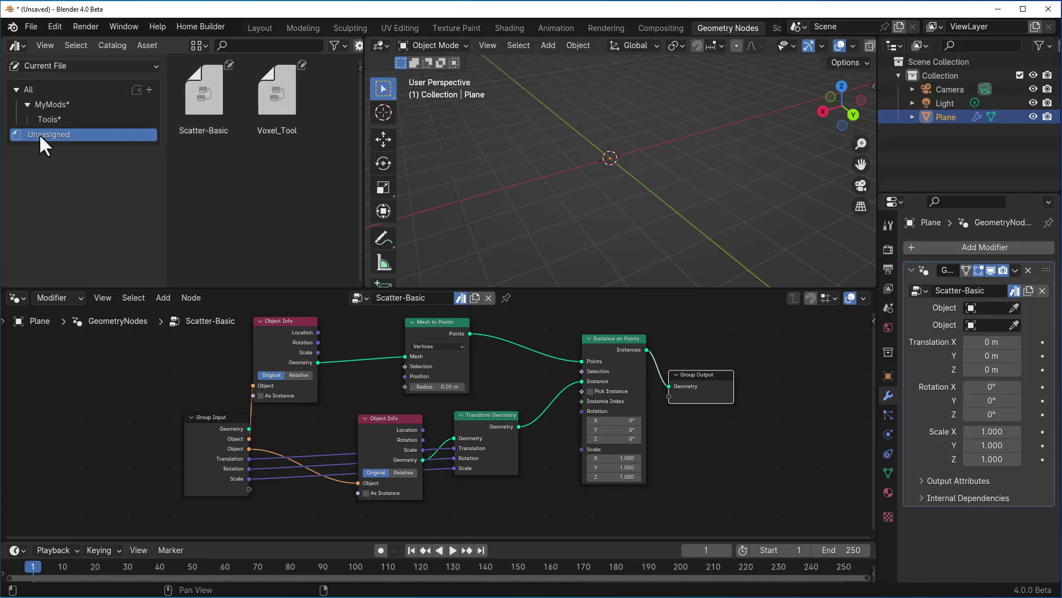
- Move both unassigned assets into MyMods/Tools, then show the Layout workspace's modifier properties
key("a")
left_click_drag(275, 113, 88, 117)
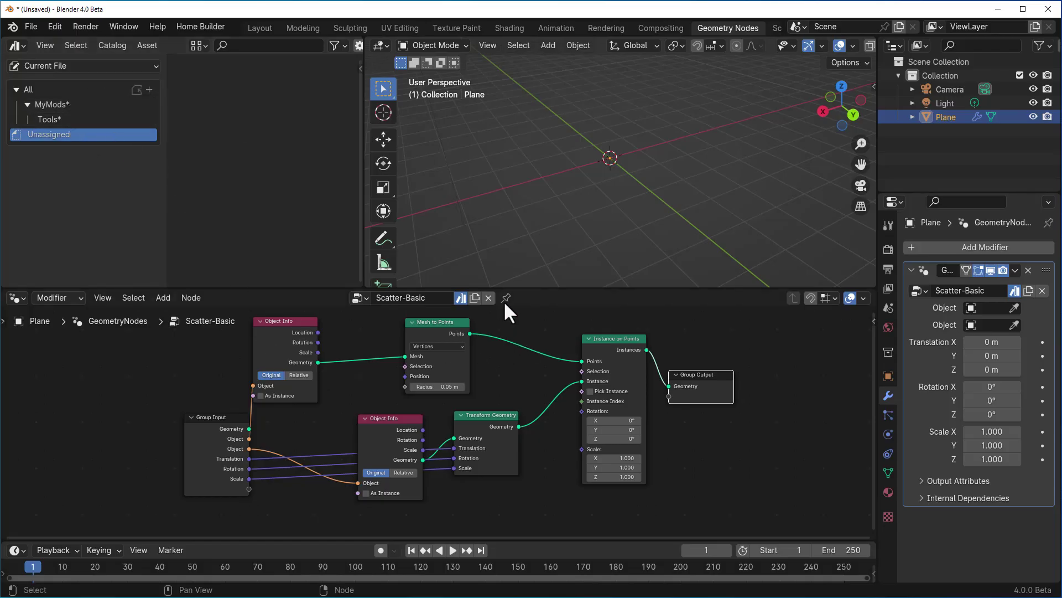
left_click(259, 29)
middle_click_drag(679, 349, 645, 330)
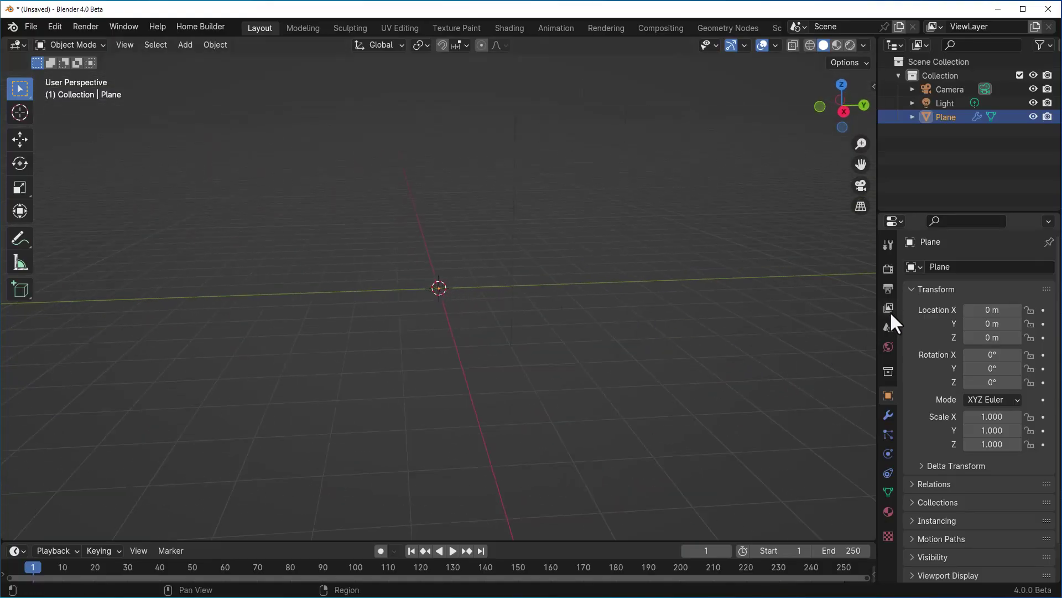
left_click(887, 415)
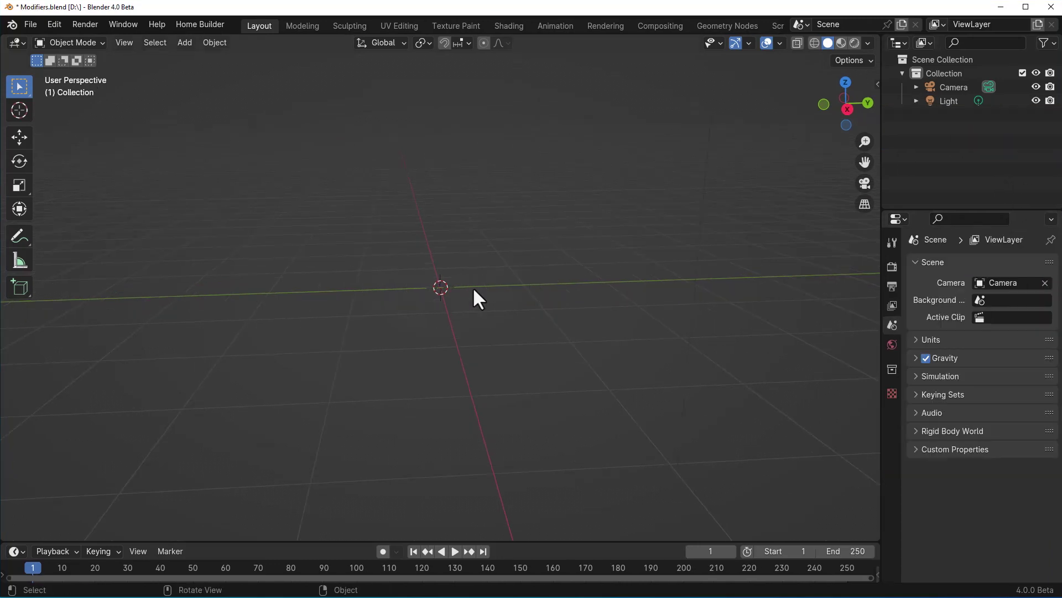
- Add a UV sphere and a plane to the scene and frame both in view
key("shift+a")
mouse_move(487, 304)
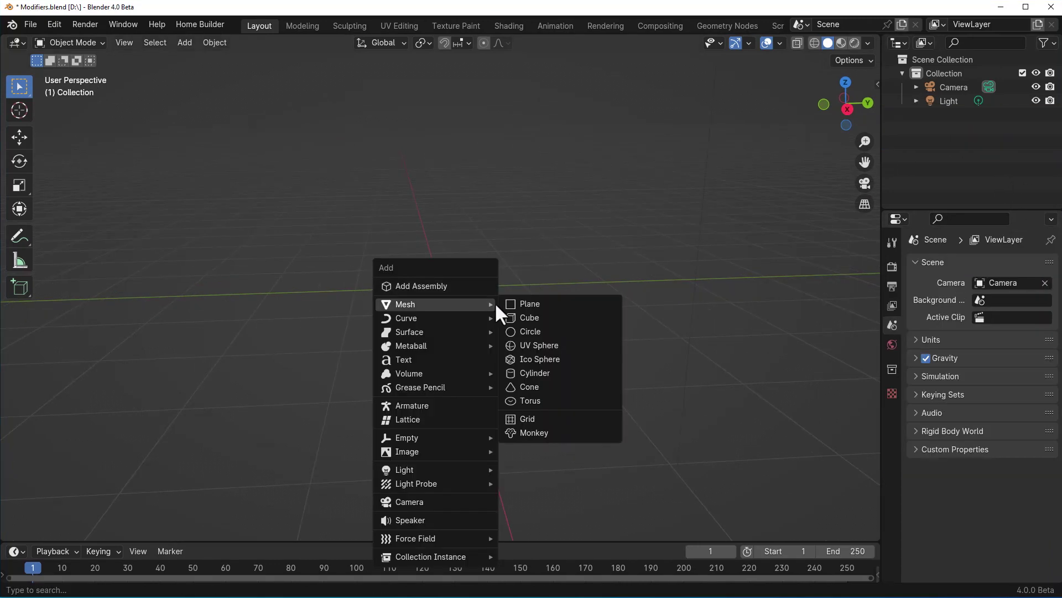
left_click(535, 343)
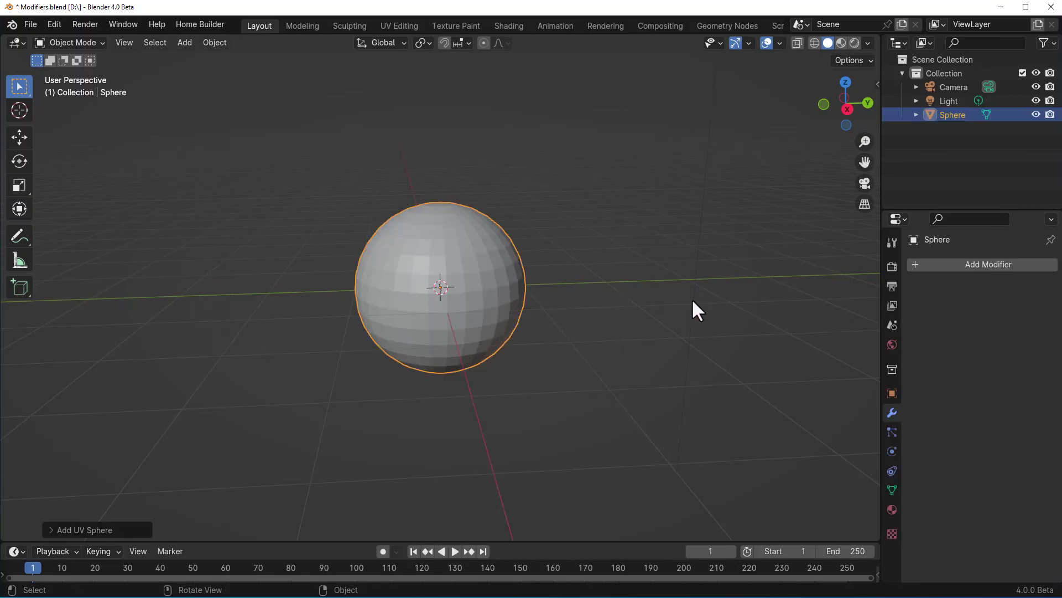
key("shift+a")
mouse_move(709, 297)
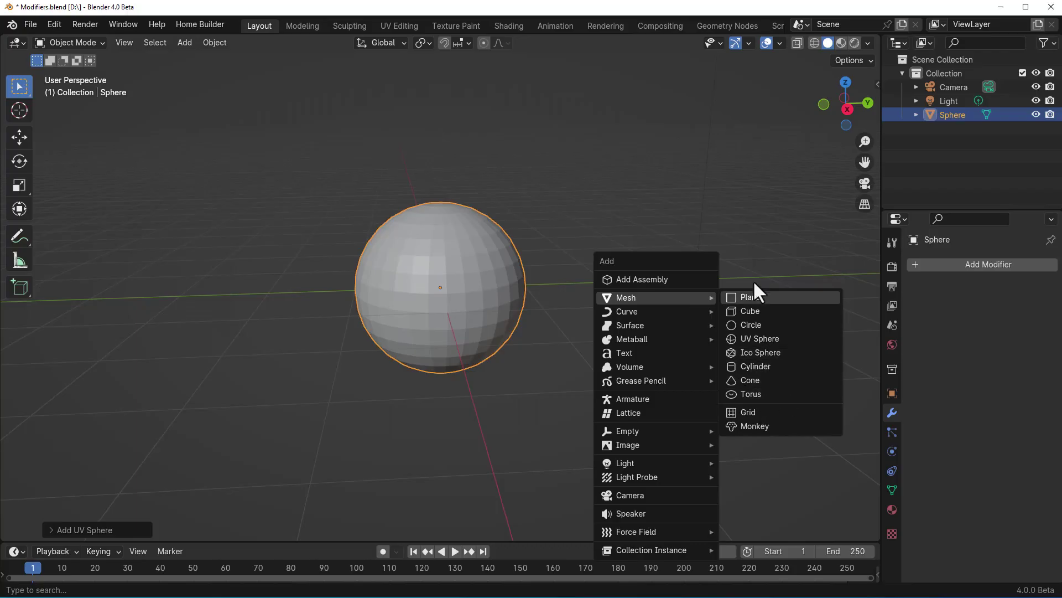
left_click(768, 300)
middle_click_drag(726, 360, 697, 334)
scroll(544, 387, "down", 4)
scroll(605, 354, "up", 3)
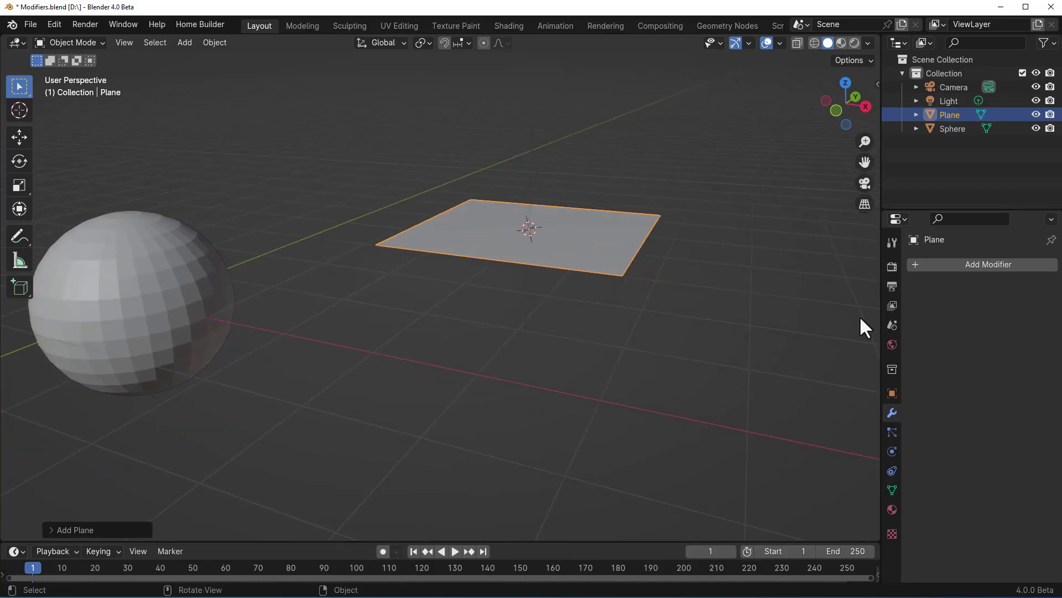
- Add the Scatter-Basic modifier to the plane and set its first Object input to Sphere
left_click(954, 265)
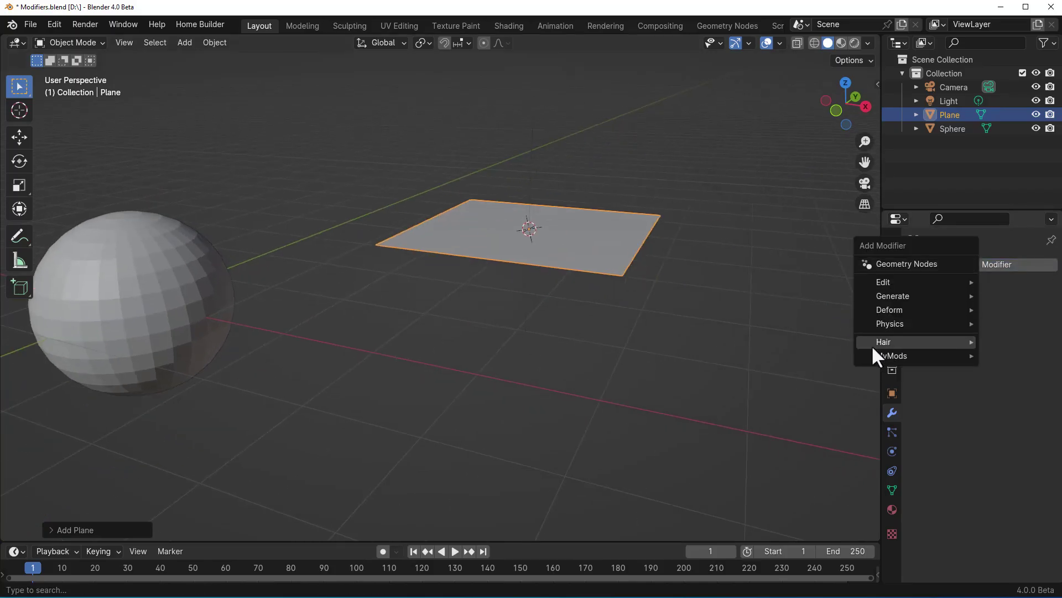
mouse_move(896, 357)
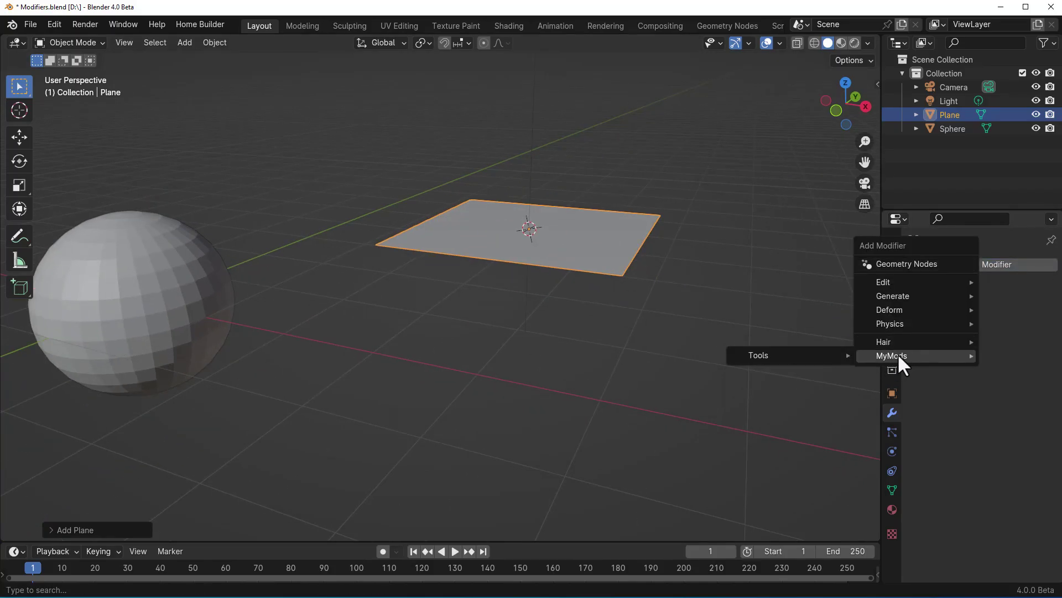
mouse_move(798, 357)
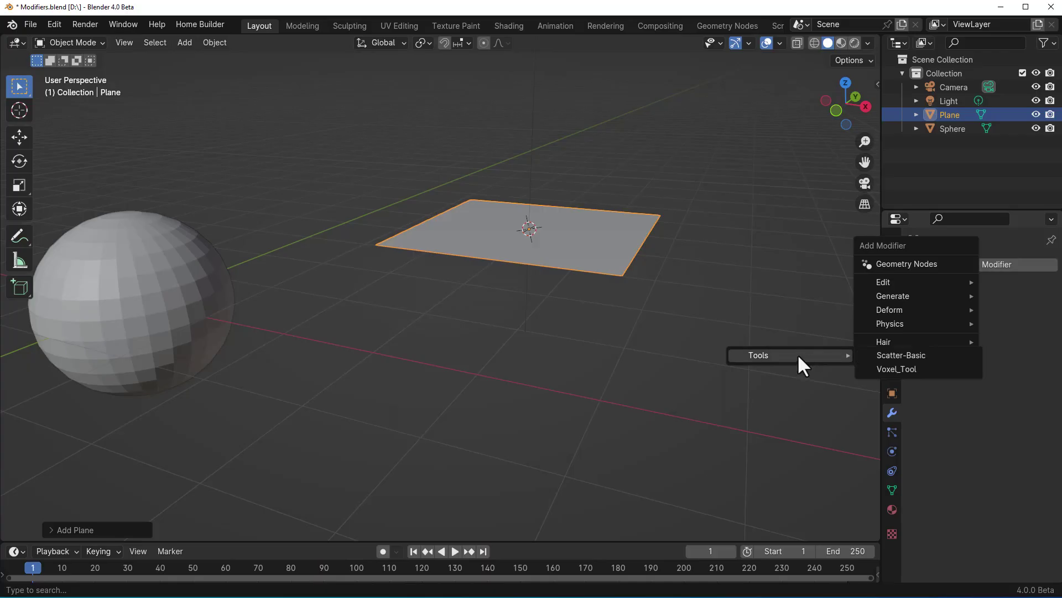
left_click(912, 357)
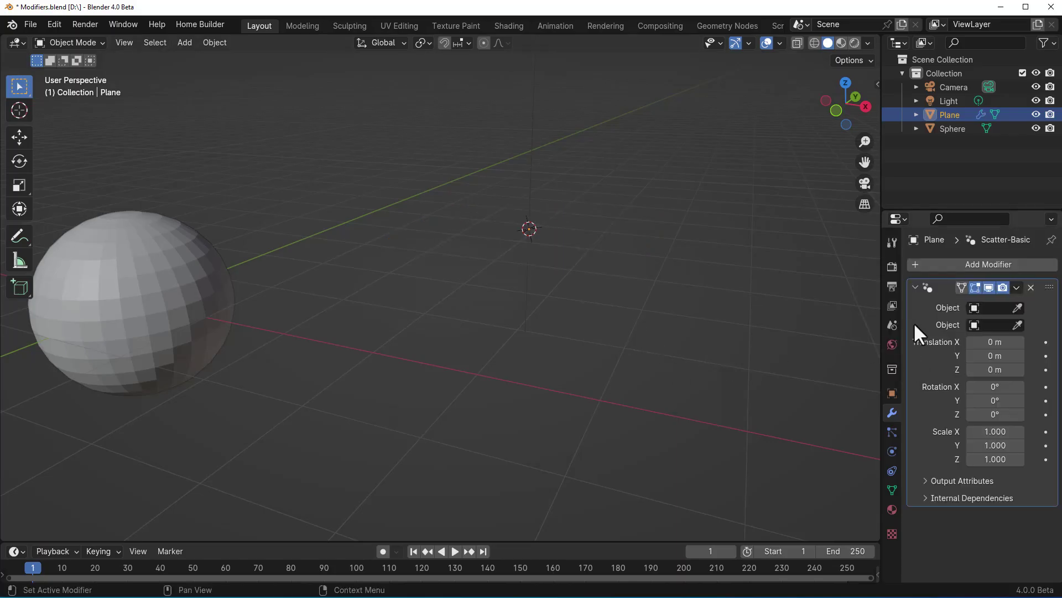
left_click(990, 308)
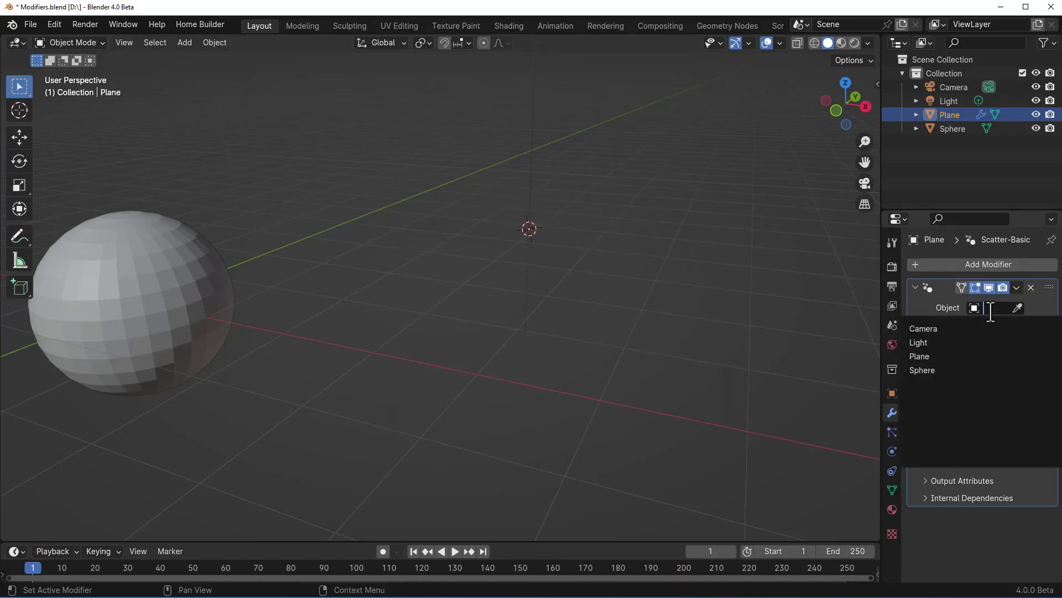
left_click(940, 370)
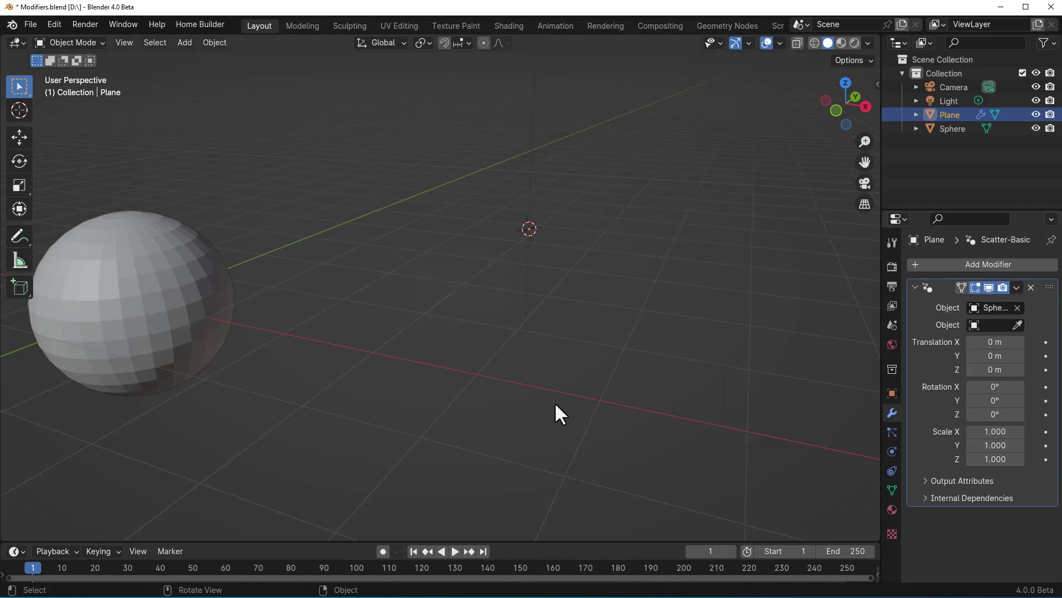
- Add a new Cube mesh and scale it down
key("shift+a")
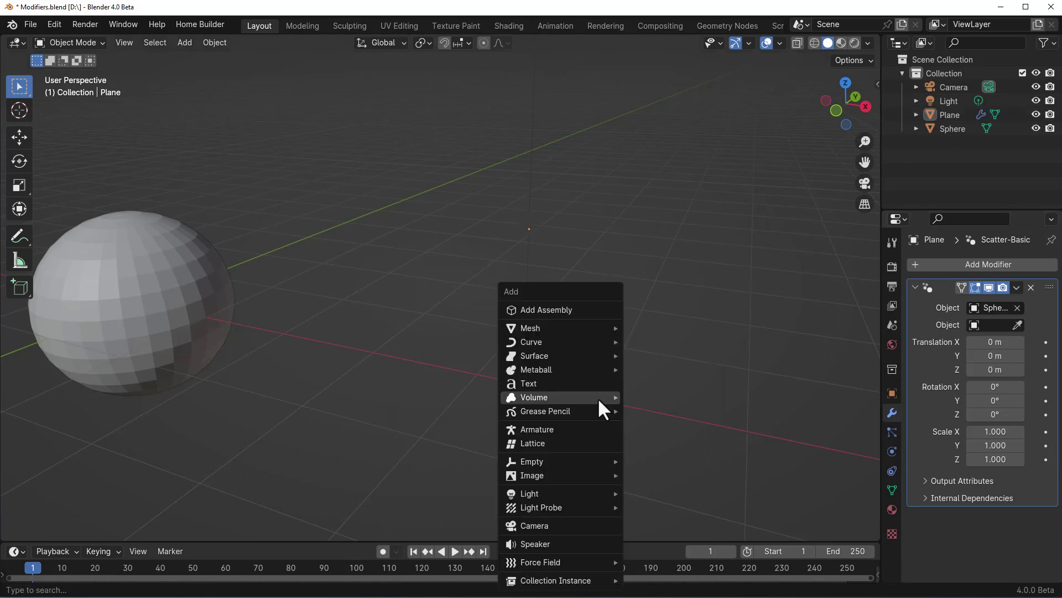
mouse_move(607, 332)
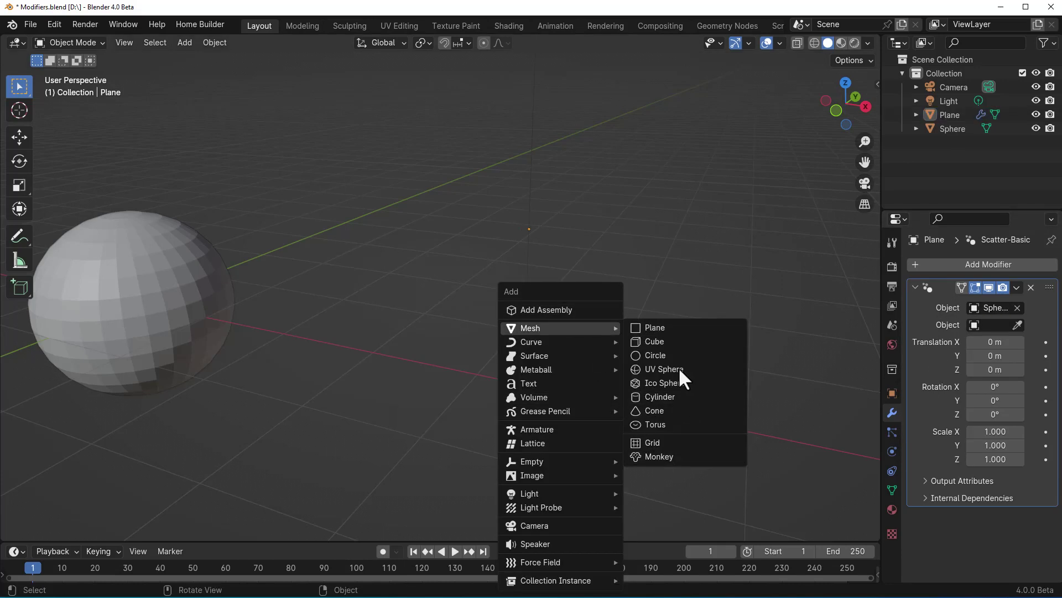
left_click(667, 341)
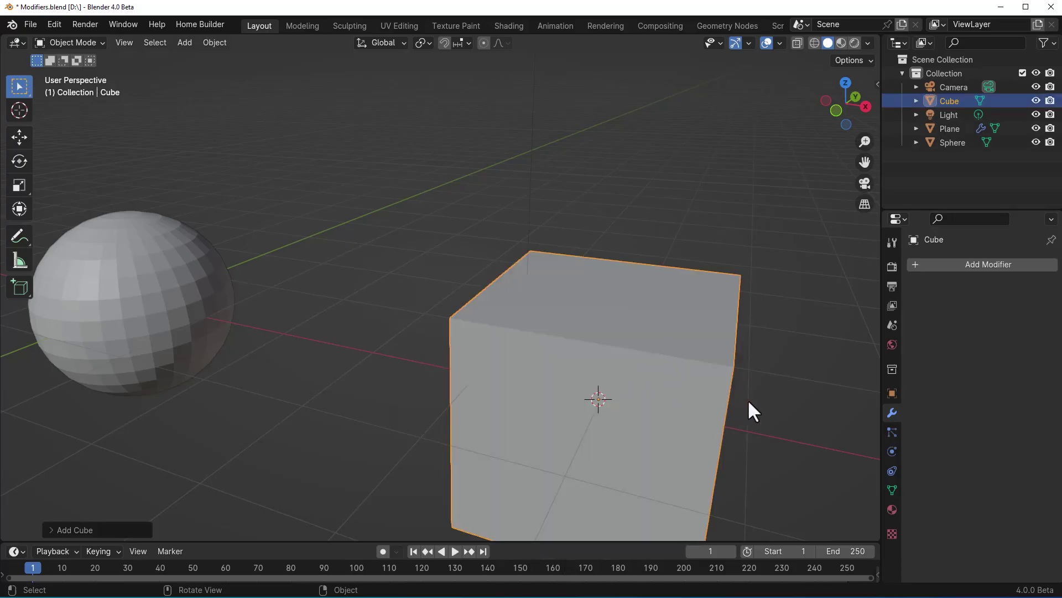
key("s")
left_click(616, 376)
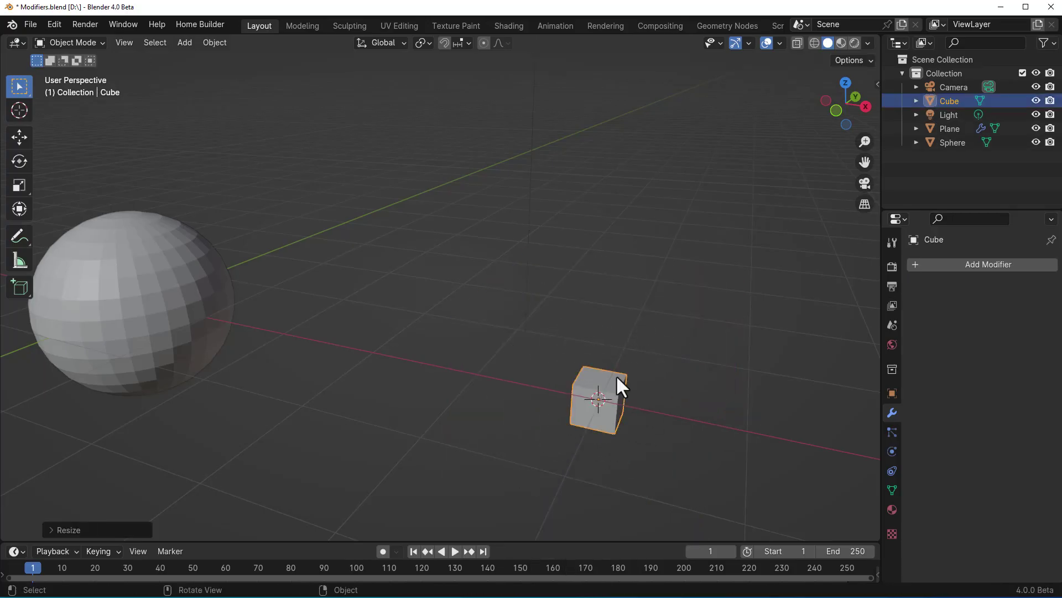
- Set the Plane's Scatter-Basic second Object input to Cube
left_click(952, 130)
left_click(982, 325)
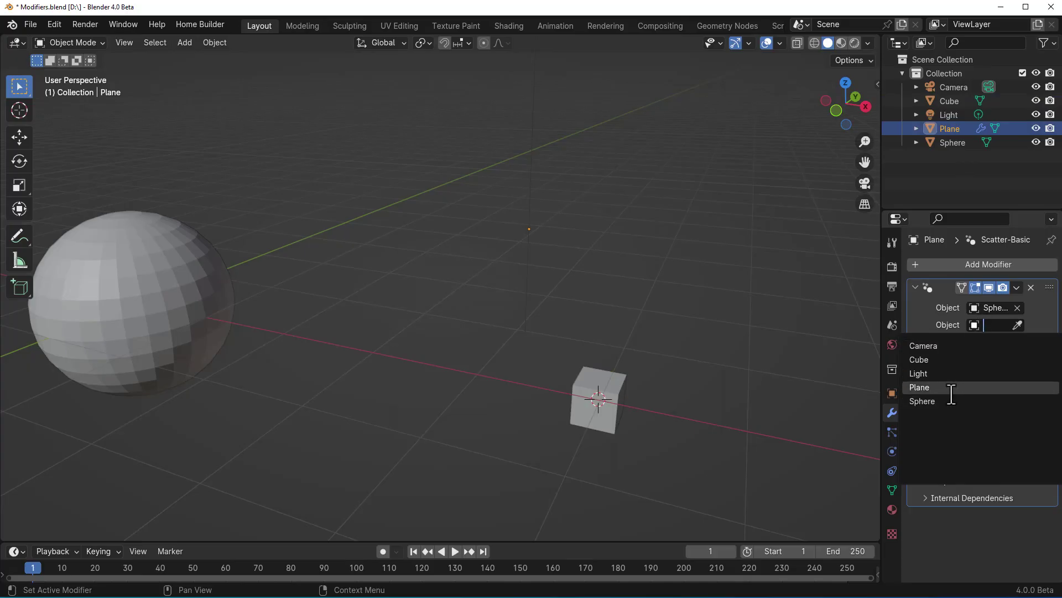
left_click(935, 359)
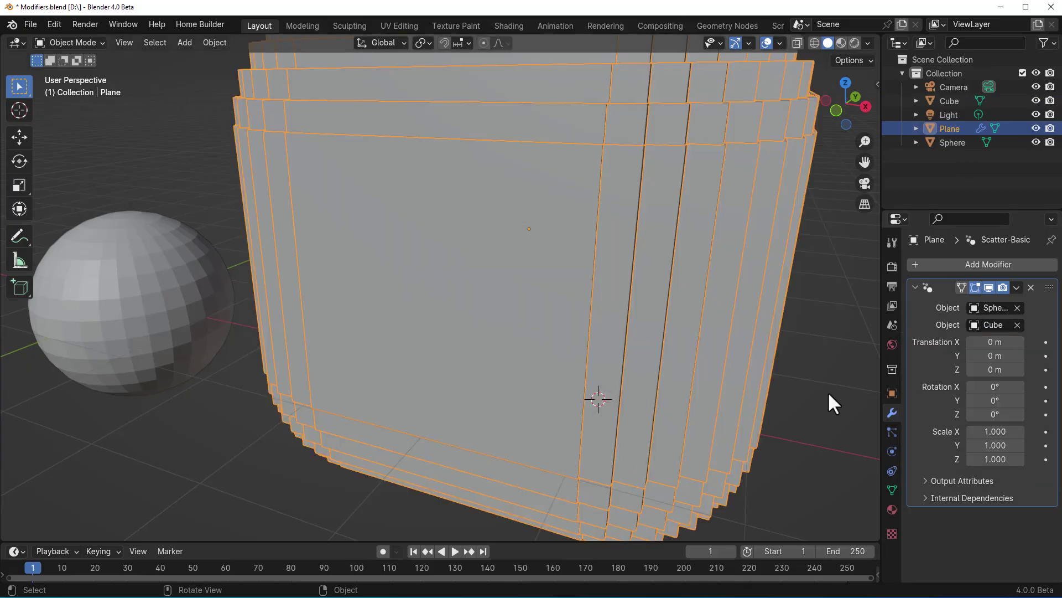
scroll(652, 361, "down", 5)
middle_click_drag(651, 361, 680, 394)
scroll(532, 306, "up", 5)
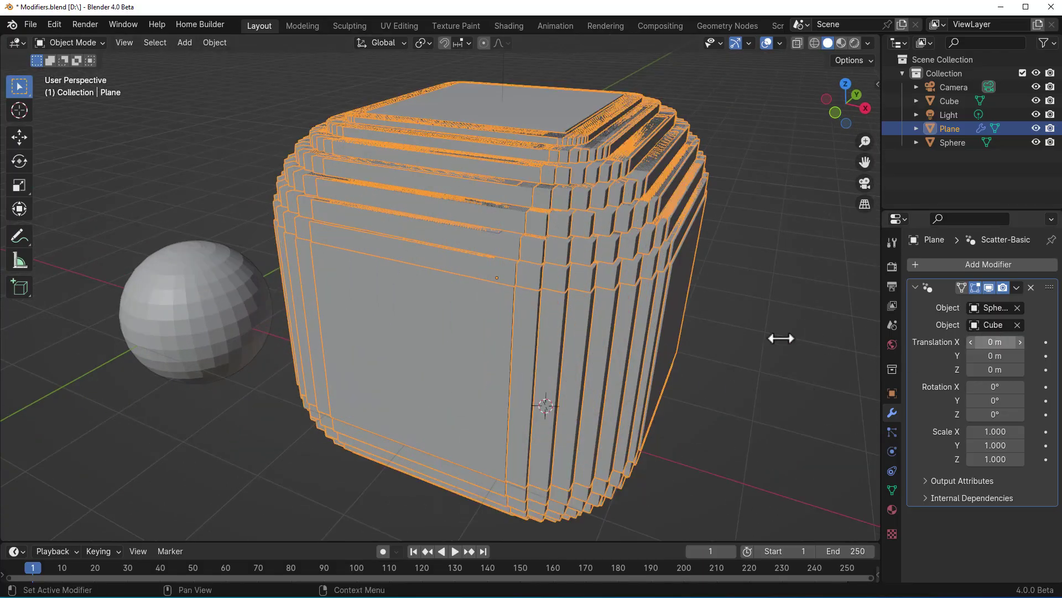
- Set the scattered cubes' X, Y and Z scale to 0.05
left_click_drag(991, 432, 991, 460)
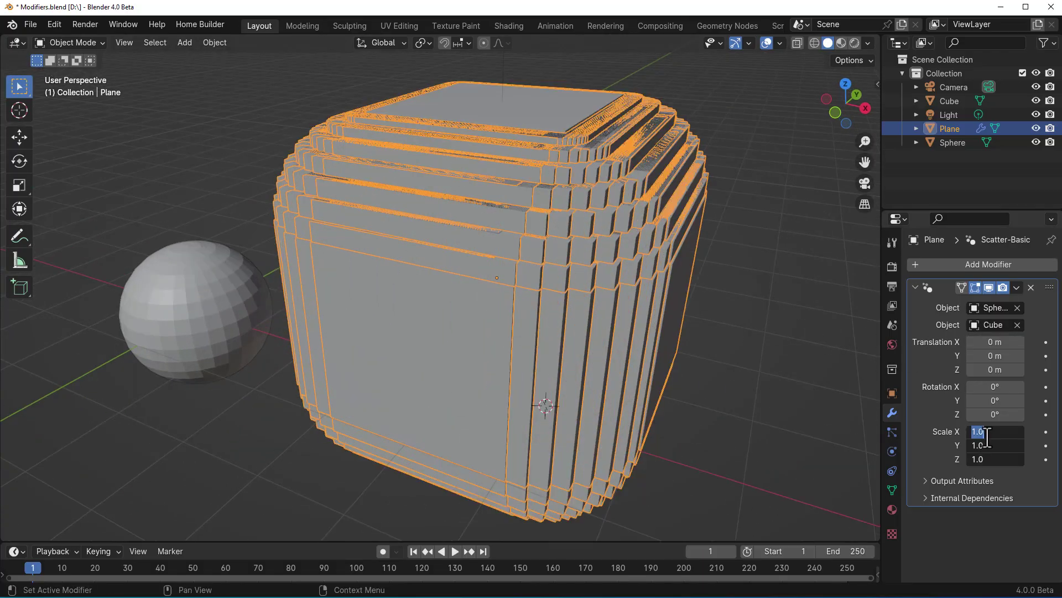
type("0.2")
key("Return")
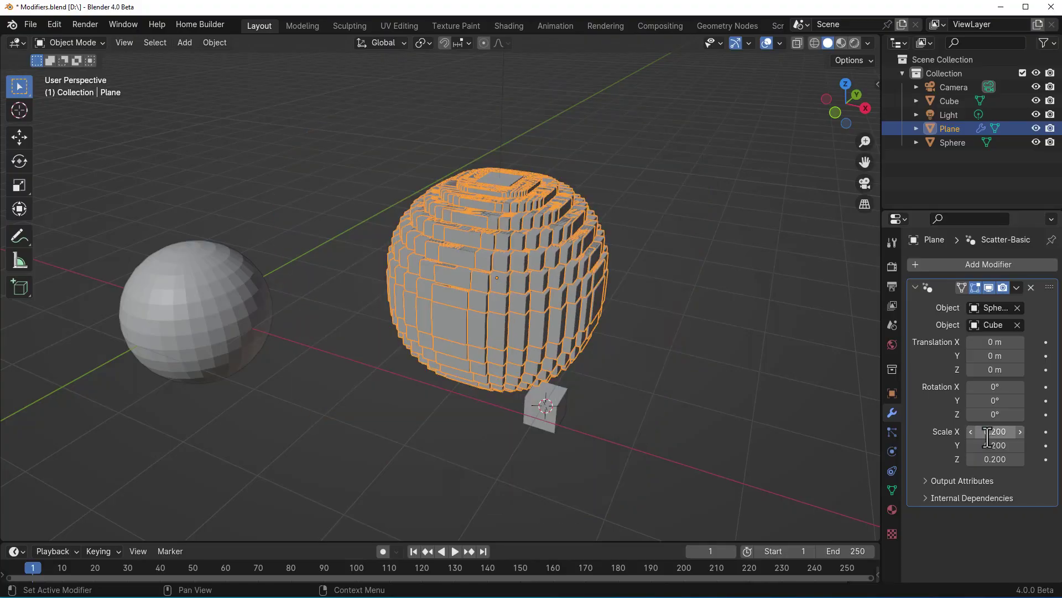
left_click_drag(990, 433, 990, 459)
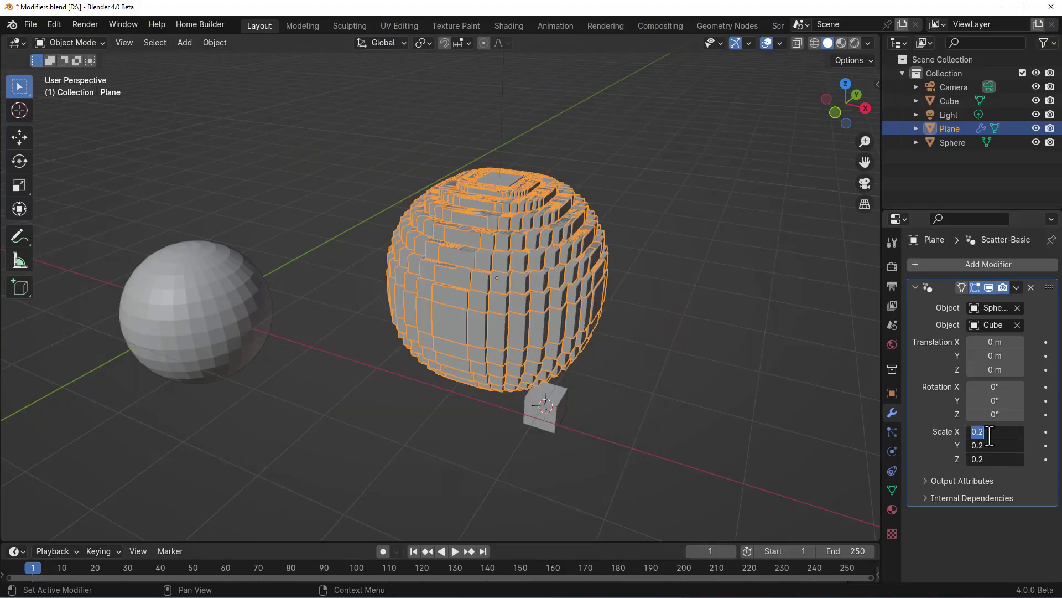
key("Return")
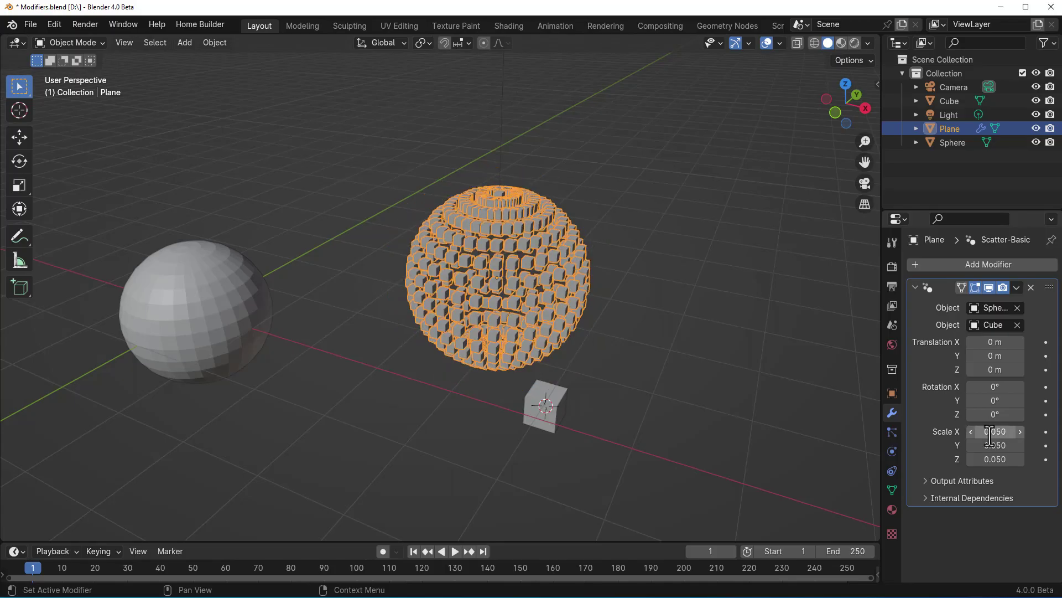
- Hide the plain Sphere and orbit around the cube-covered shape
left_click(683, 309)
scroll(596, 225, "up", 5)
middle_click_drag(555, 285, 635, 256)
scroll(635, 255, "down", 5)
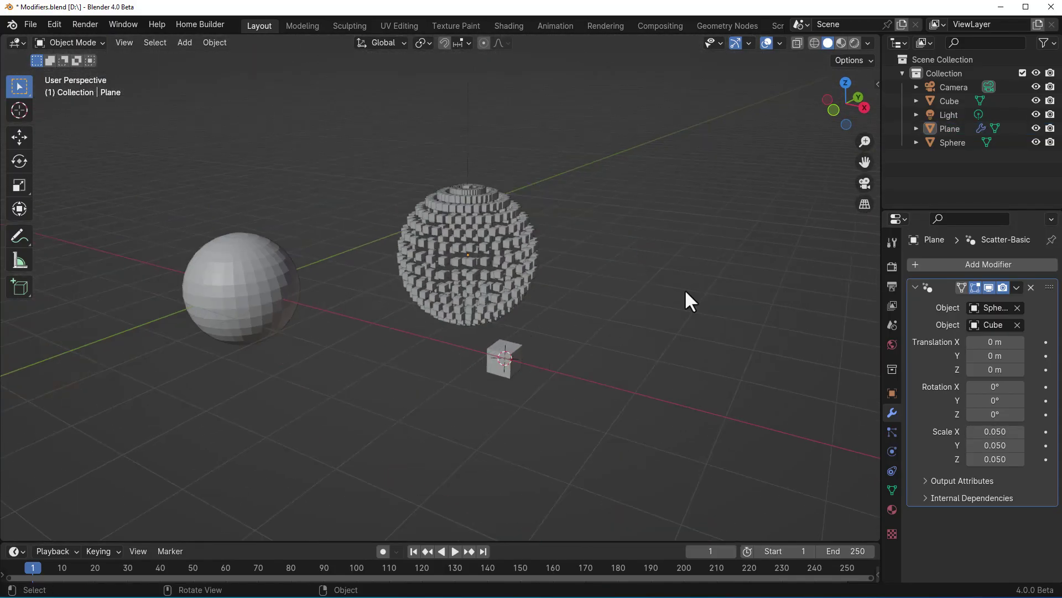
left_click(1036, 142)
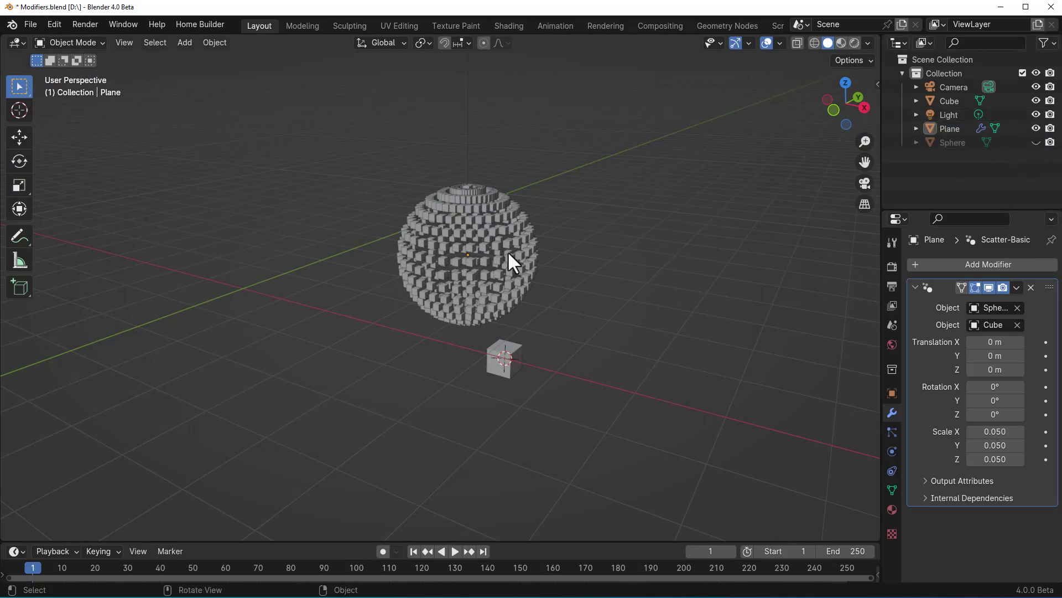
scroll(489, 243, "up", 3)
scroll(490, 243, "up", 4)
middle_click_drag(524, 261, 509, 287)
scroll(510, 287, "down", 6)
scroll(510, 280, "up", 5)
scroll(515, 294, "down", 3)
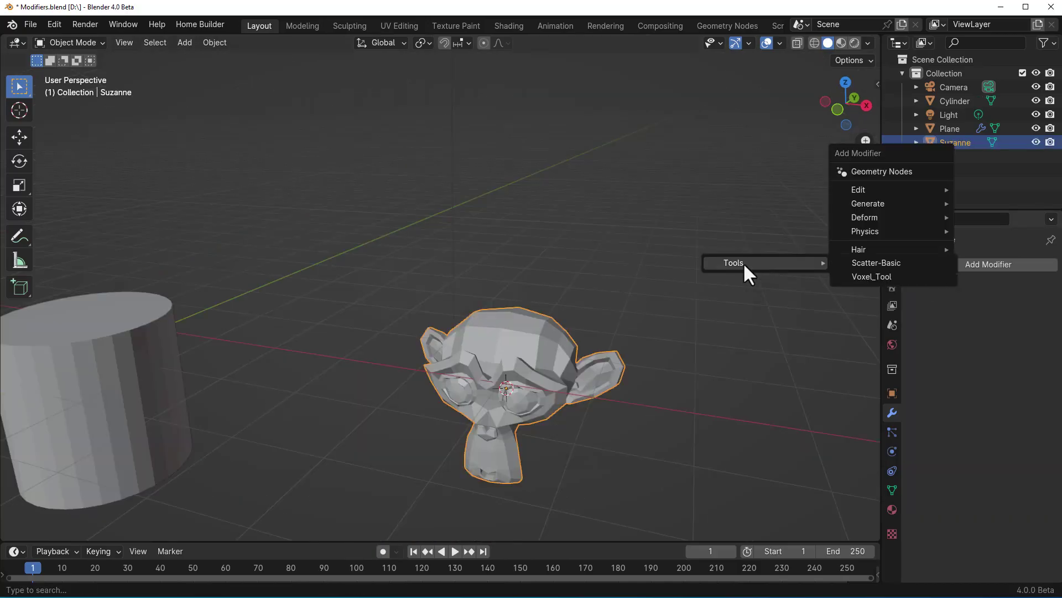
- Add Scatter-Basic to the Plane, scattering Cylinder over a newly added Suzanne
left_click(743, 262)
left_click(991, 308)
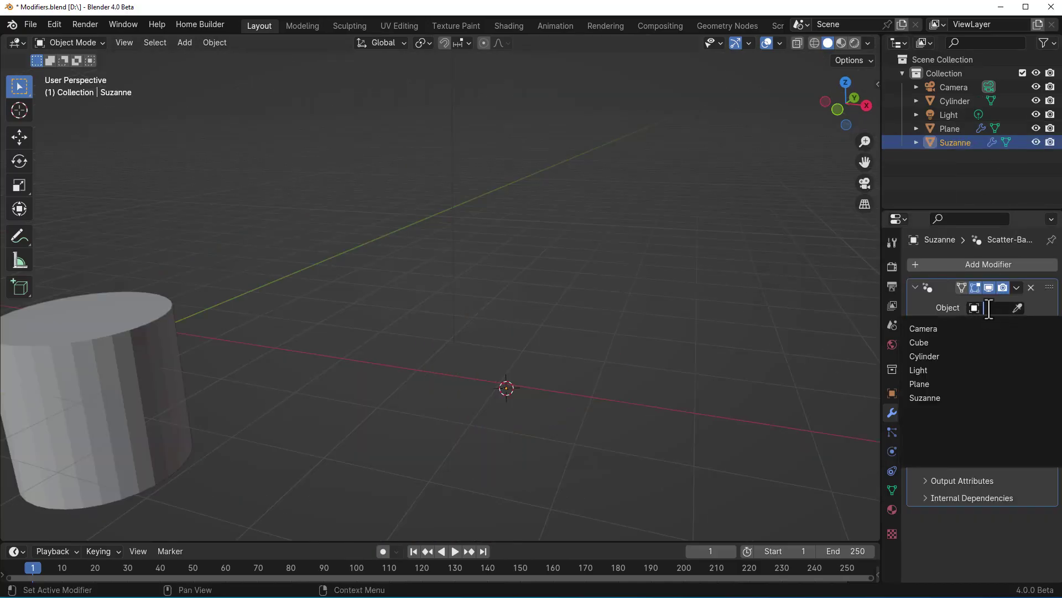
left_click(937, 371)
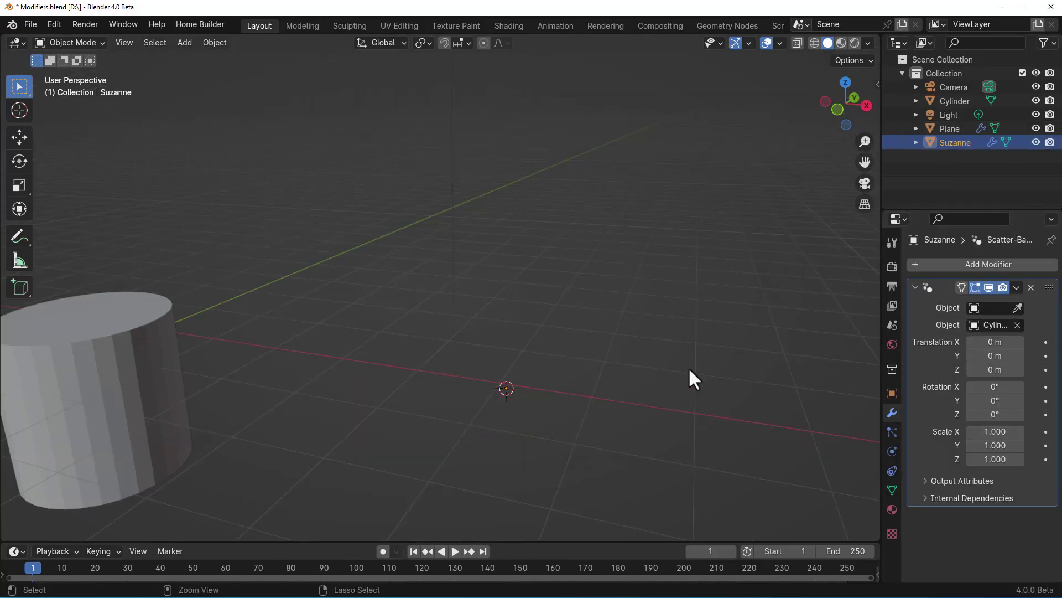
key("Delete")
scroll(435, 352, "down", 3)
key("shift+a")
key("shift+a")
left_click(548, 451)
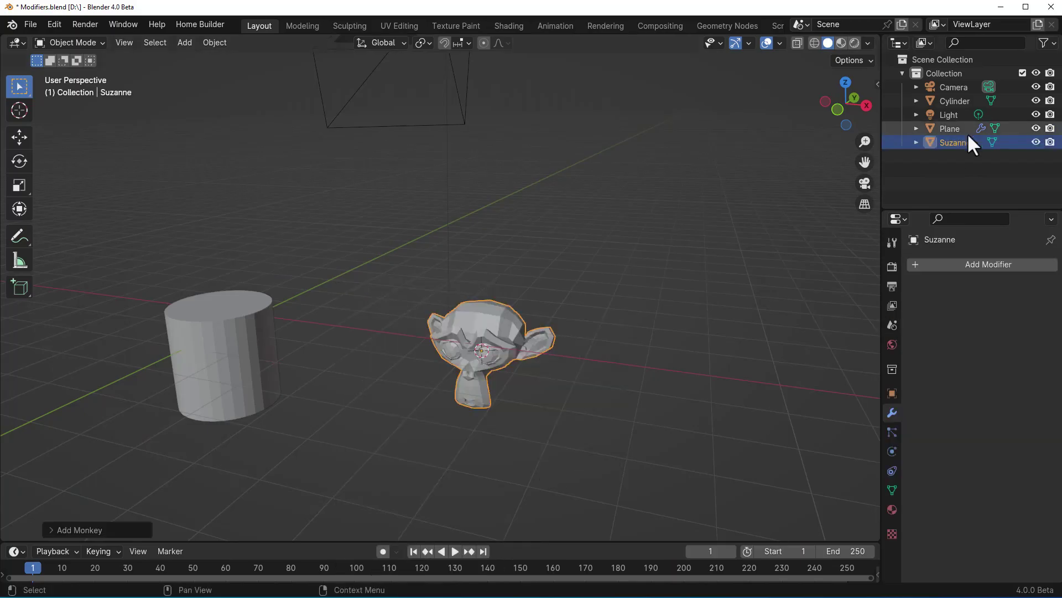
left_click(973, 128)
left_click(1017, 308)
left_click(486, 410)
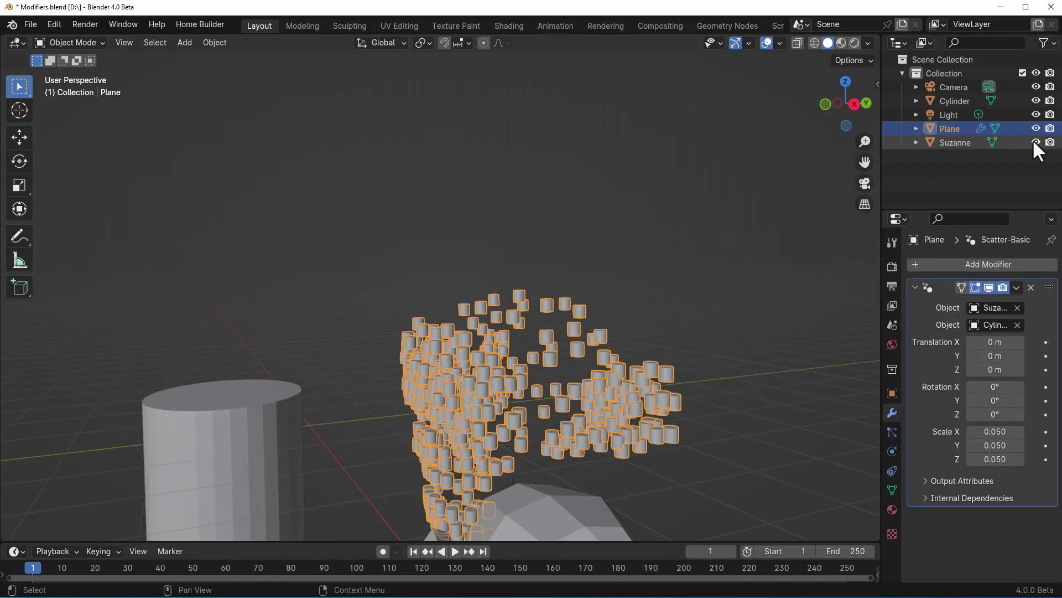
- Hide Suzanne and the Cylinder and inspect the scattered cylinders from several views
left_click(1036, 142)
left_click(1036, 101)
middle_click_drag(586, 422, 561, 370)
key("g")
key("KP_1")
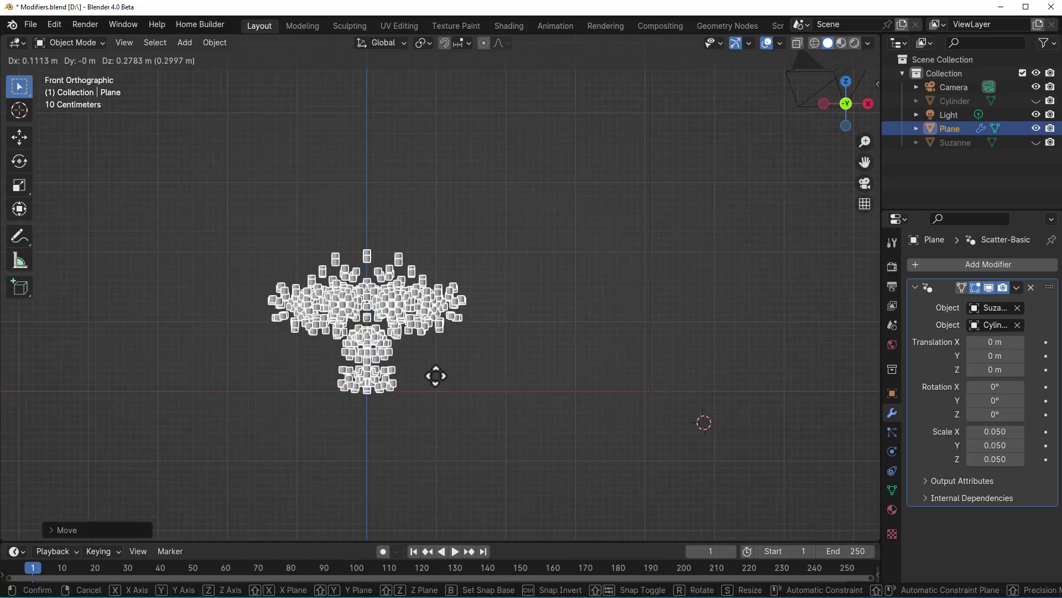
middle_click_drag(435, 377, 522, 360)
scroll(418, 296, "up", 4)
middle_click_drag(417, 296, 503, 356)
left_click(503, 356)
- Set Scatter-Basic's Rotation X to -10.7° to tilt the cylinders
mouse_move(994, 341)
left_mouse_down()
mouse_move(980, 342)
mouse_move(995, 341)
left_mouse_up()
mouse_move(995, 386)
left_mouse_down()
mouse_move(963, 386)
mouse_move(1001, 386)
left_mouse_up()
middle_click_drag(560, 290, 577, 326)
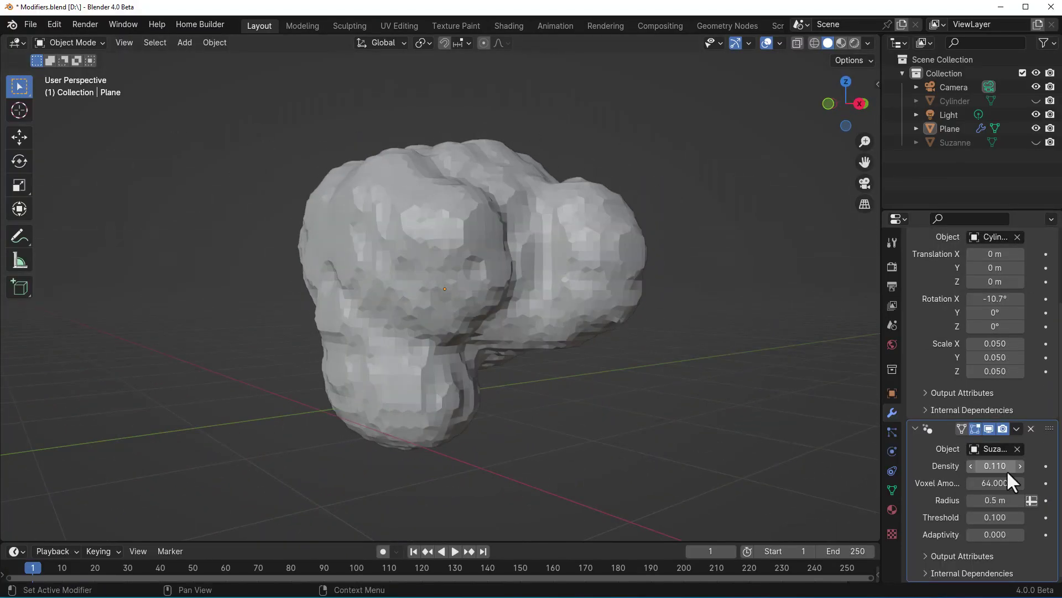
- Set the Voxel_Tool Radius to 0.16 m and the Threshold to about 0.104
left_click_drag(1008, 483, 999, 501)
middle_click_drag(387, 363, 438, 337)
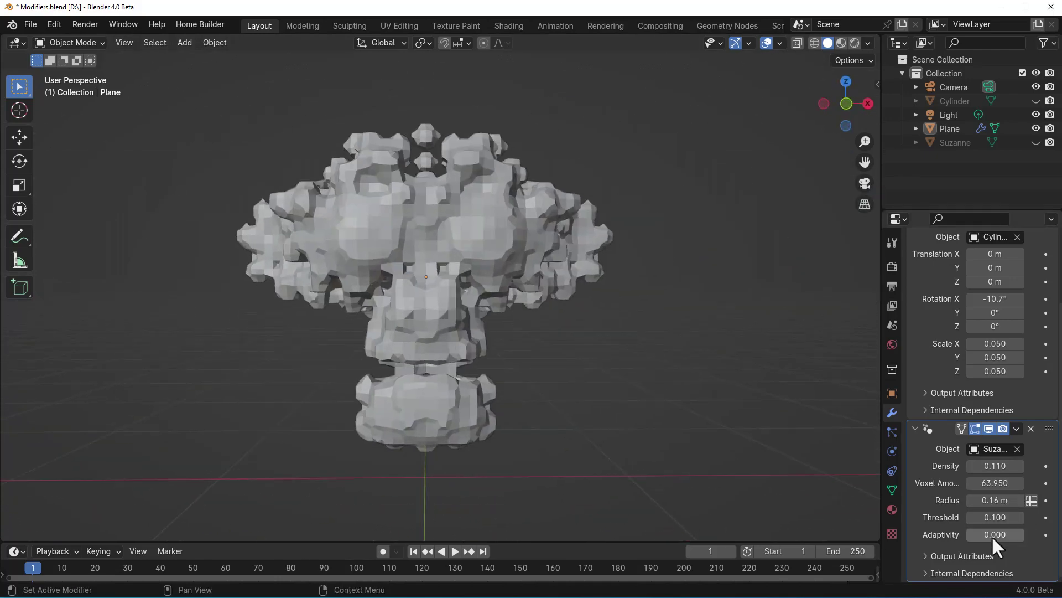
mouse_move(996, 516)
left_mouse_down()
mouse_move(979, 516)
mouse_move(990, 517)
left_mouse_up()
middle_click_drag(789, 493, 601, 323)
- Collapse the modifier panels, then re-expand the Scatter-Basic modifier's settings
scroll(600, 323, "up", 5)
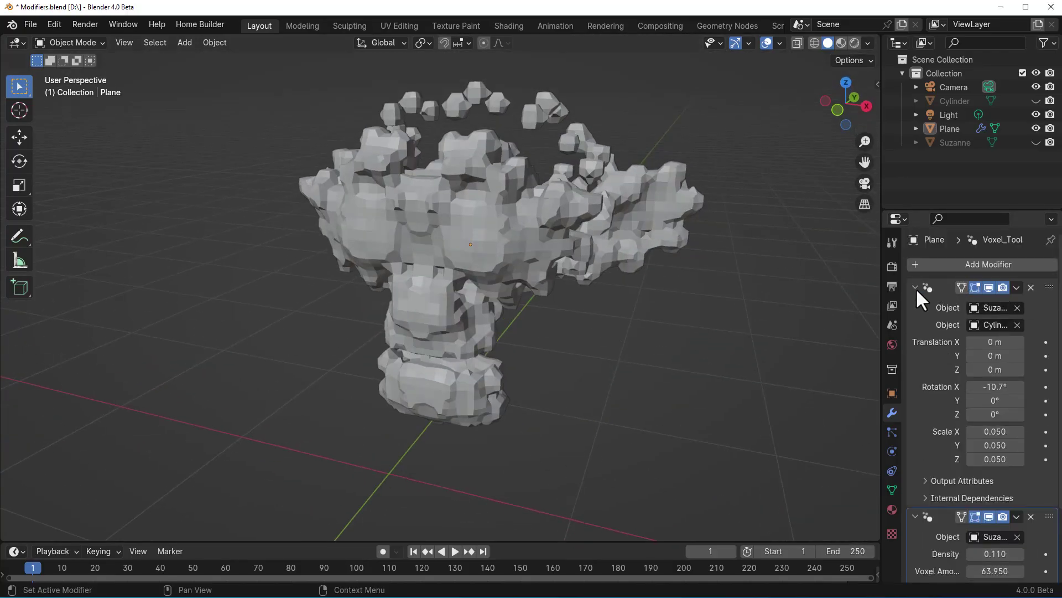
left_click(915, 287, "ctrl")
left_click(915, 287)
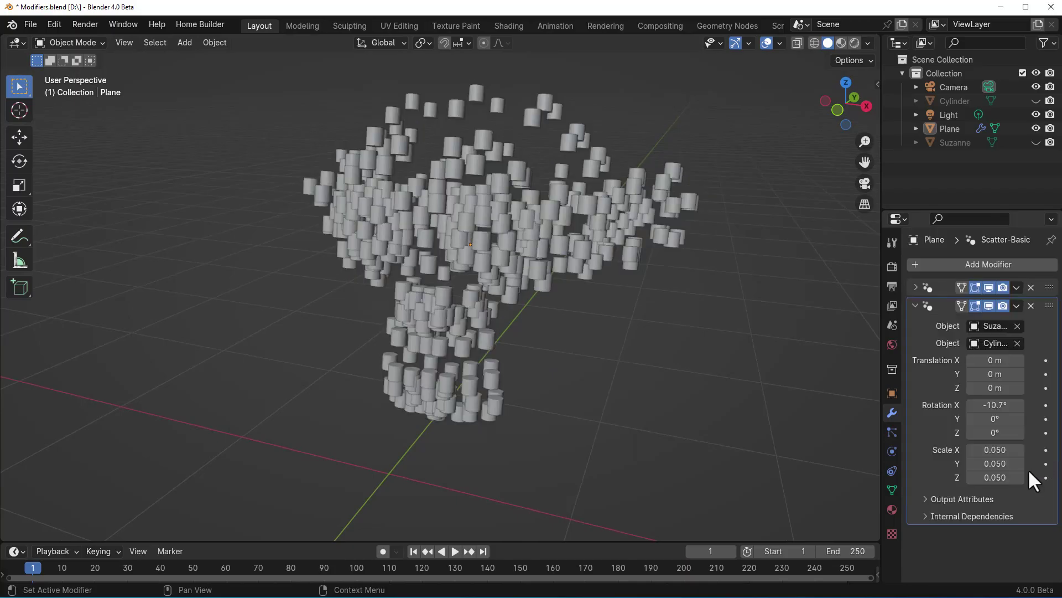